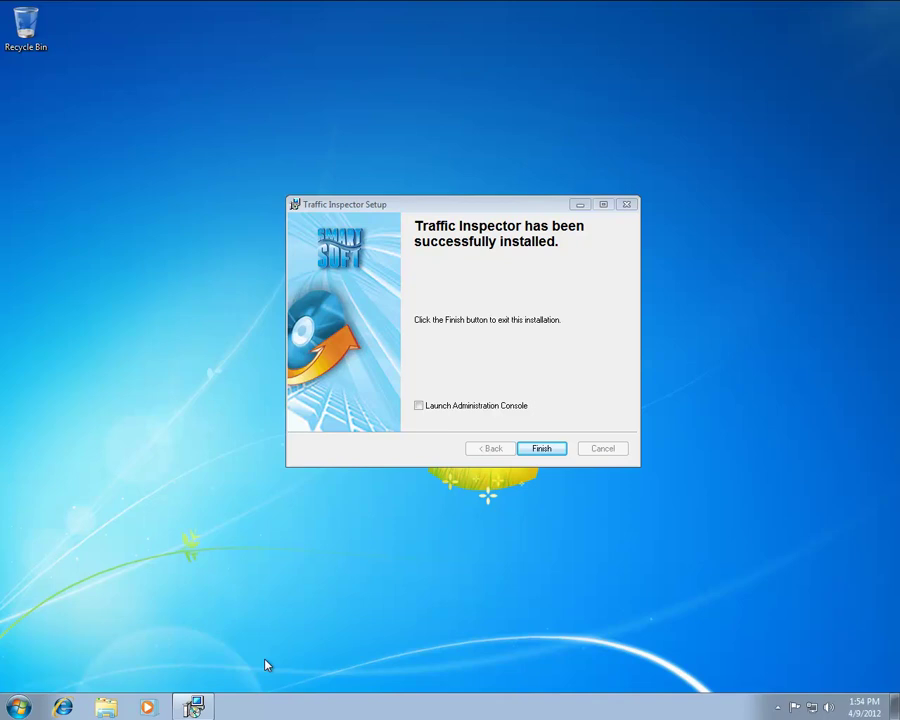
Step: Close the installer and launch the Administration console from the Traffic Inspector Start menu folder
{"action": "left_click", "coordinate": [536, 452]}
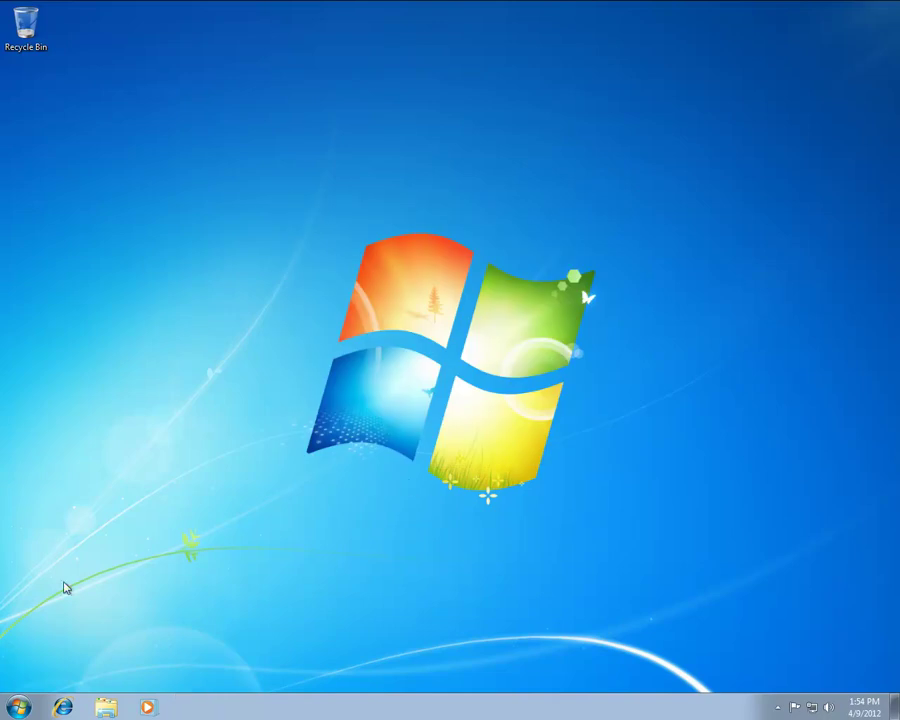
{"action": "left_click", "coordinate": [18, 705]}
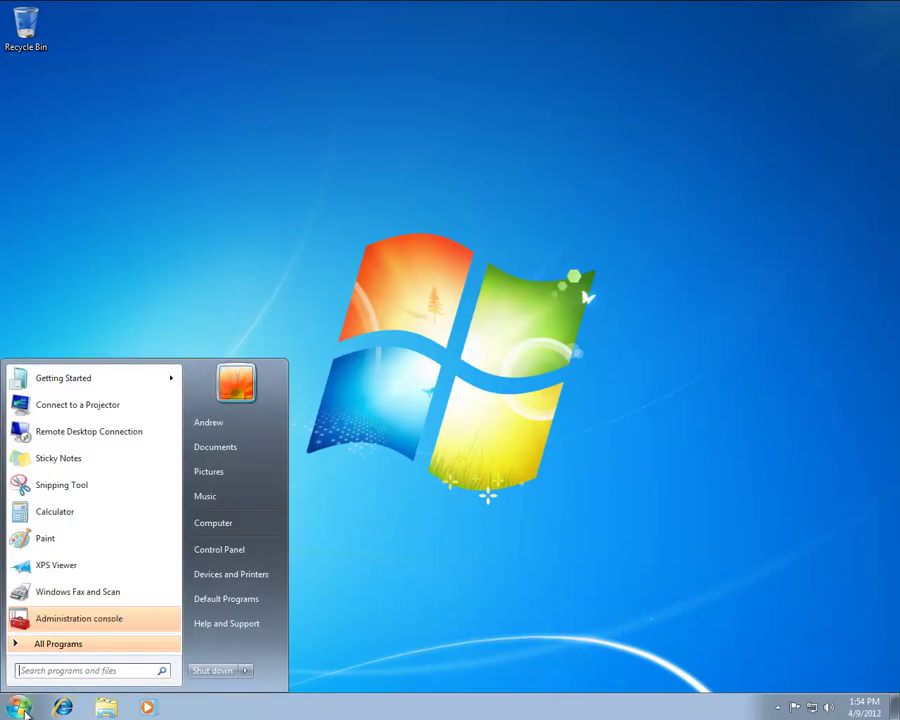
{"action": "left_click", "coordinate": [62, 651]}
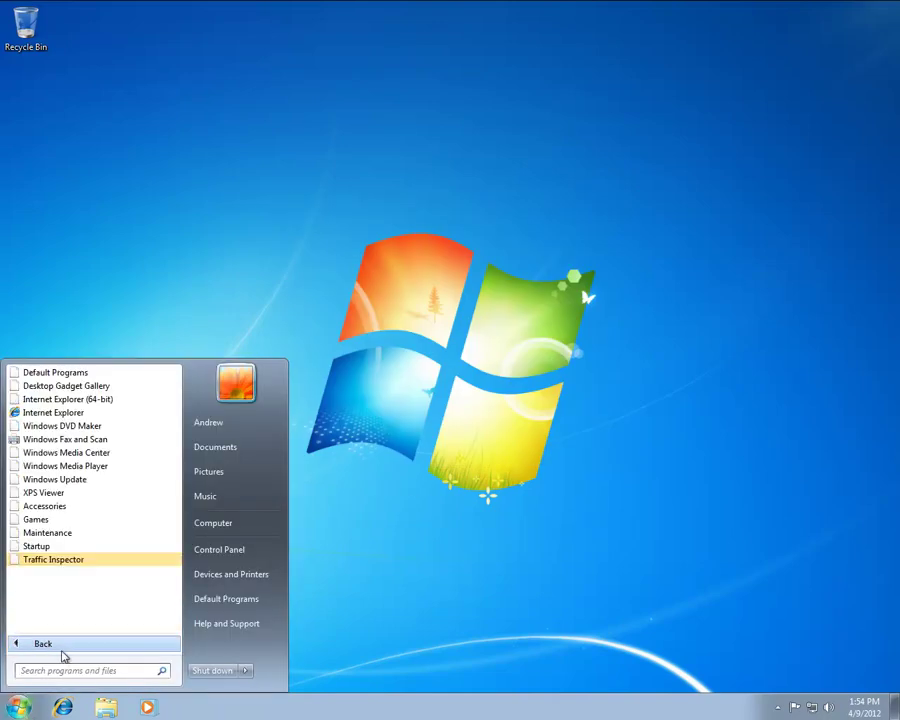
{"action": "left_click", "coordinate": [73, 561]}
{"action": "left_click", "coordinate": [74, 574]}
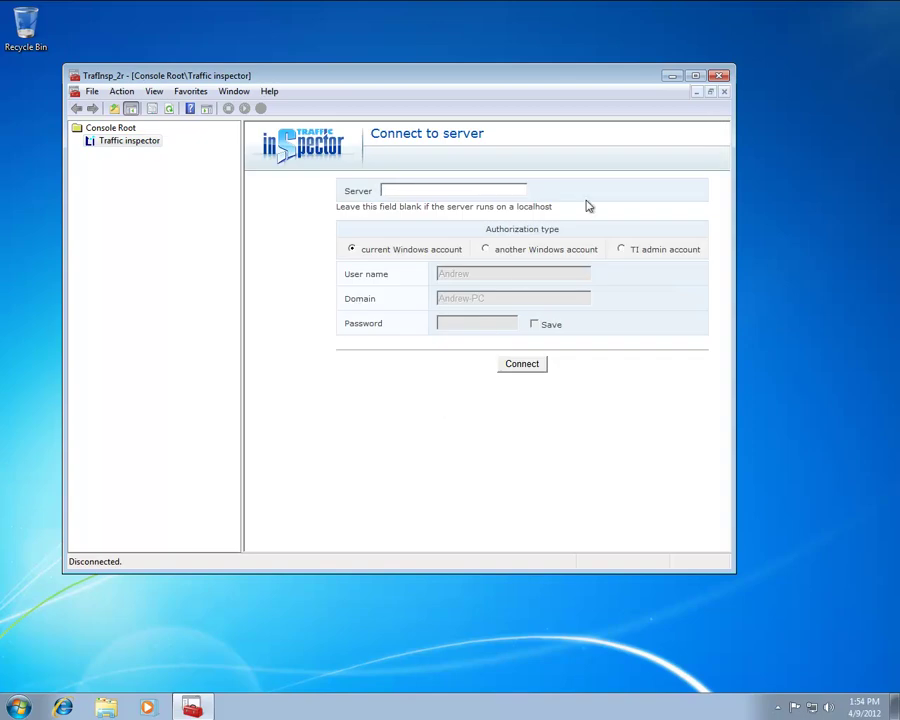
Step: Maximize the console, connect to the LOCAL server with the Server field blank, and continue past the warnings
{"action": "left_click", "coordinate": [696, 77]}
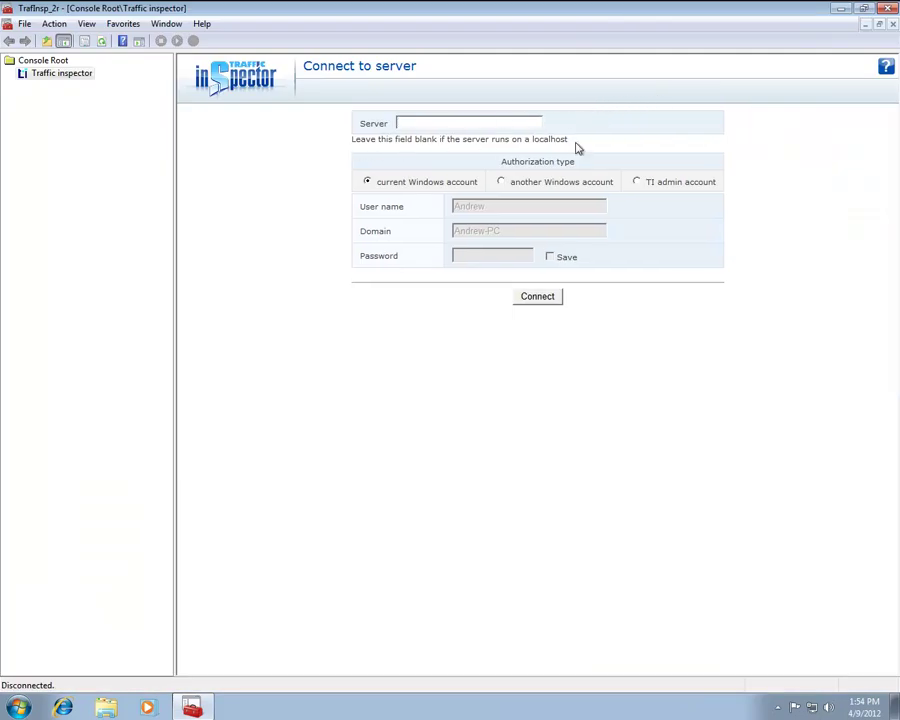
{"action": "left_click", "coordinate": [545, 302]}
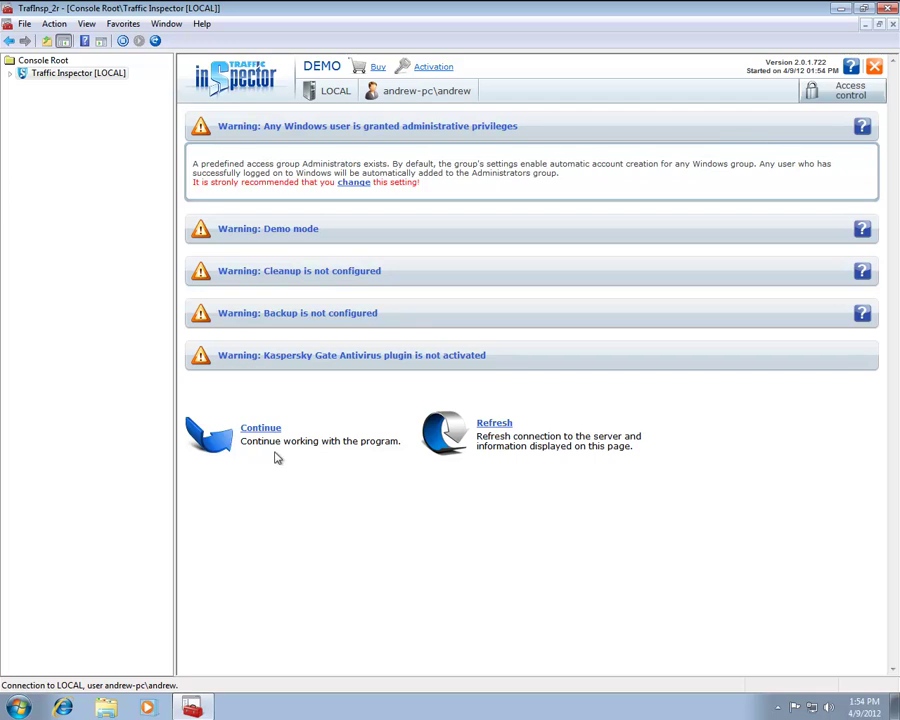
{"action": "left_click", "coordinate": [250, 428]}
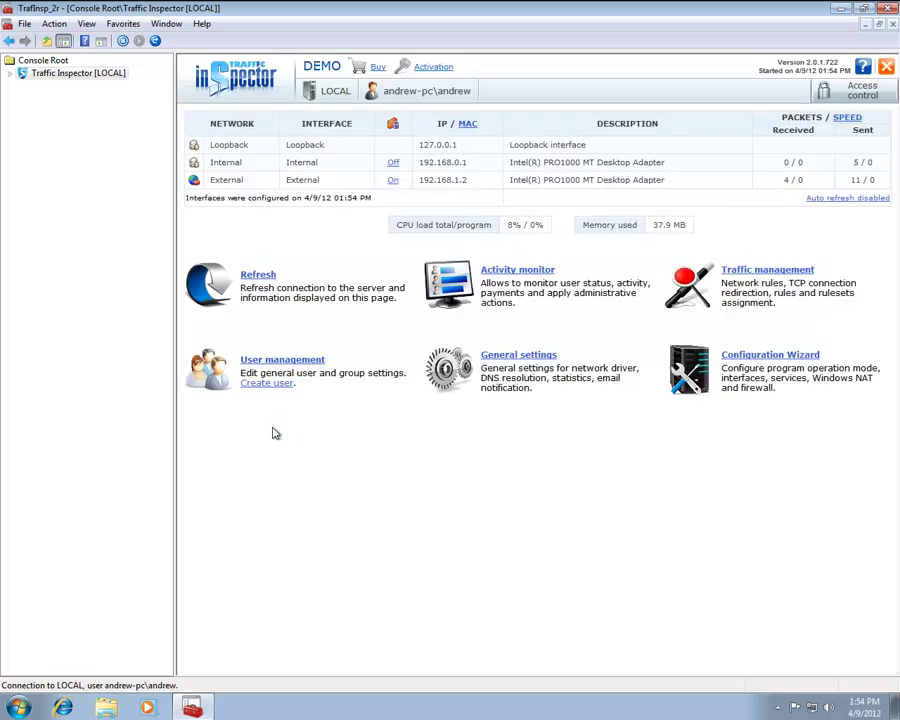
Step: Start the Configuration Wizard from the dashboard link
{"action": "left_click", "coordinate": [750, 360]}
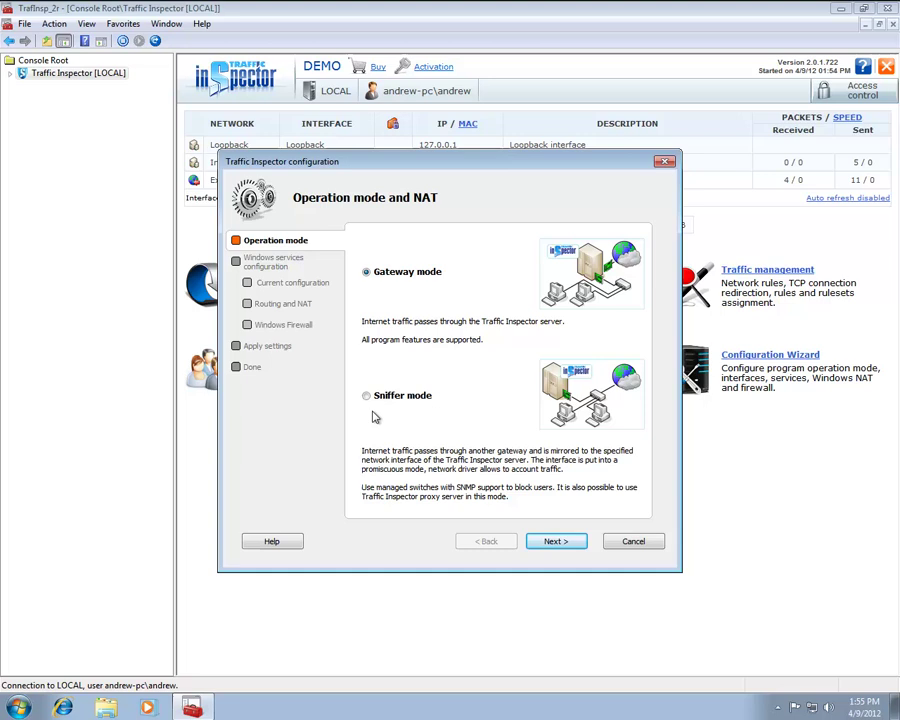
Step: Keep Gateway mode, choose NAT via Internet Connection Sharing, leave the firewall unconfigured, and apply
{"action": "left_click", "coordinate": [554, 542]}
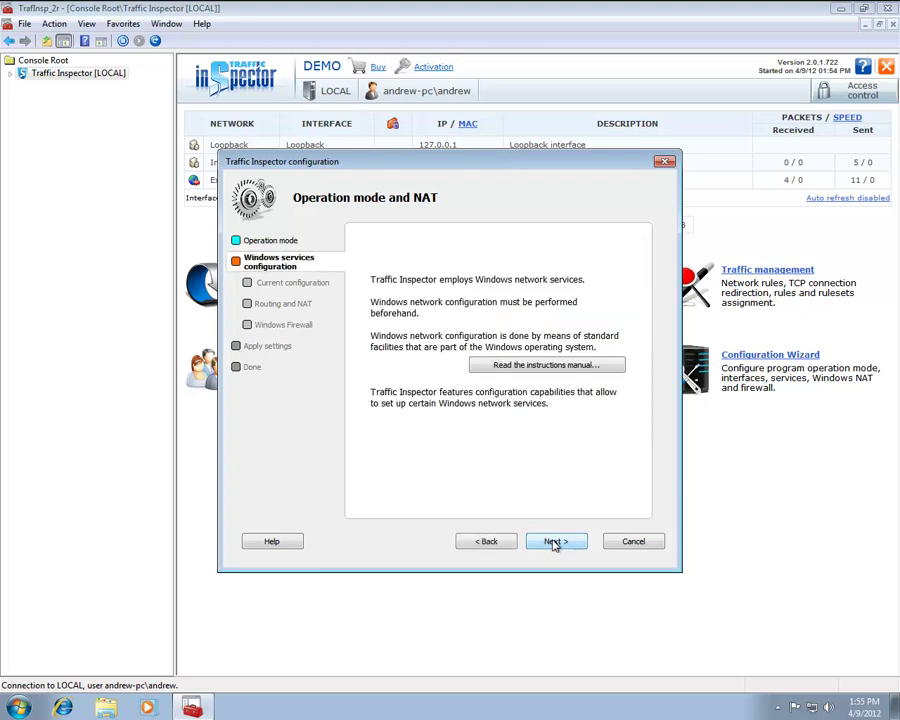
{"action": "left_click", "coordinate": [554, 542]}
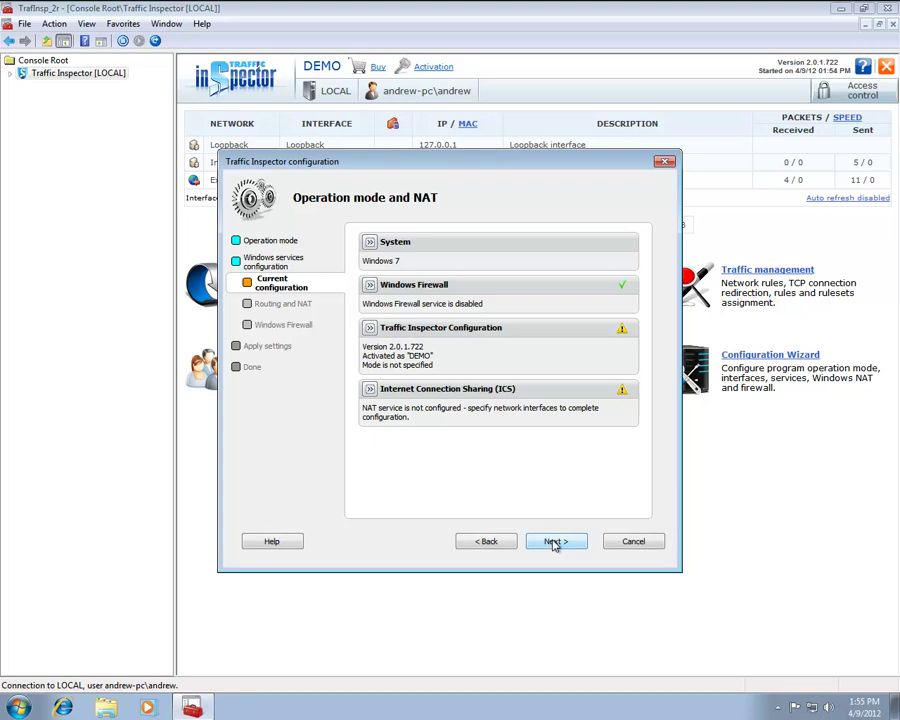
{"action": "left_click", "coordinate": [554, 542]}
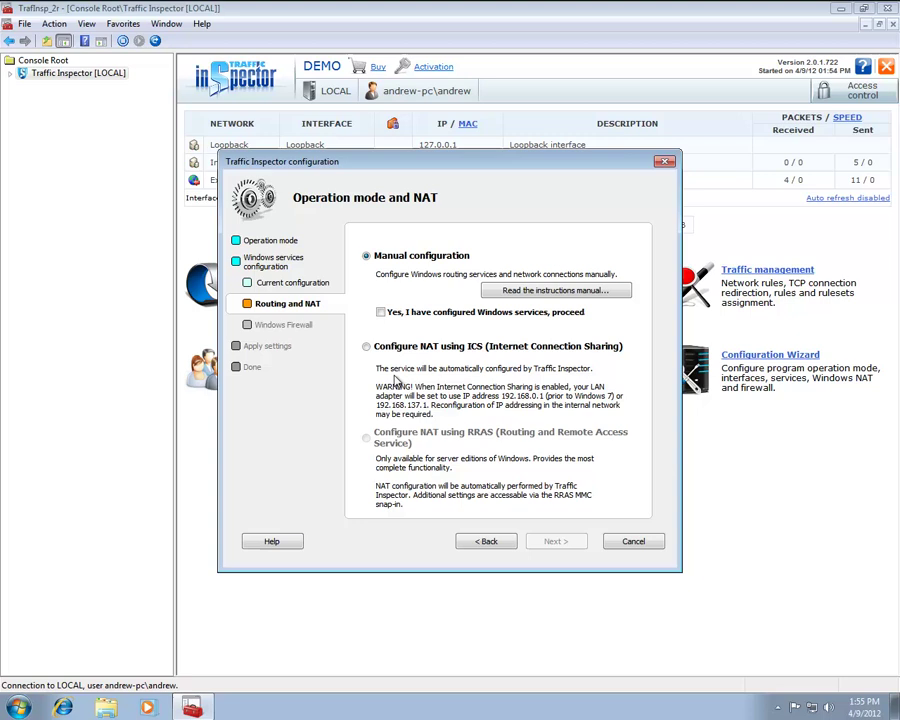
{"action": "left_click", "coordinate": [378, 350]}
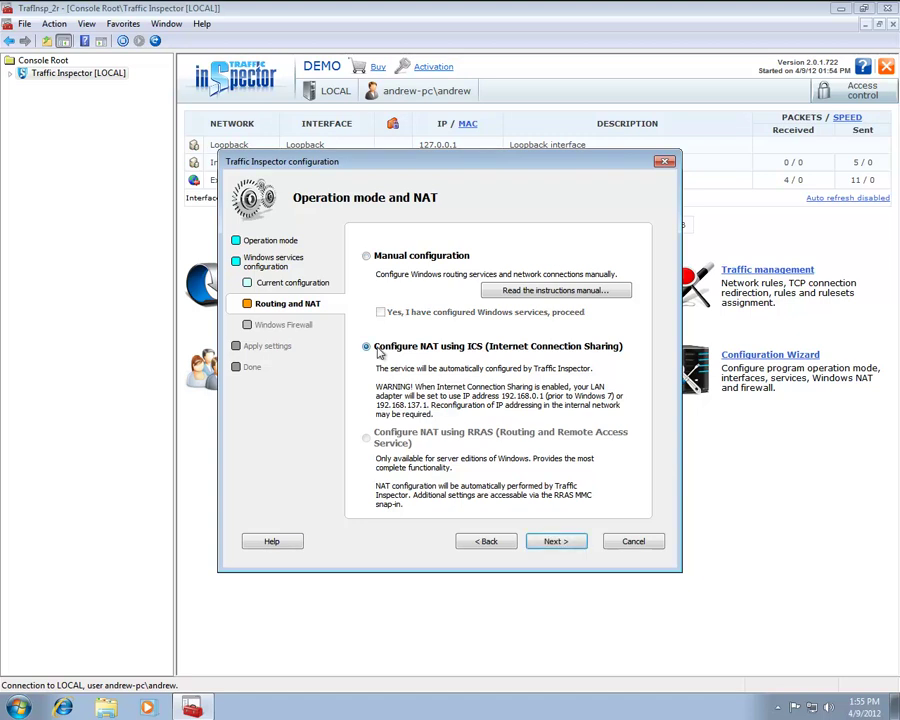
{"action": "left_click", "coordinate": [556, 542]}
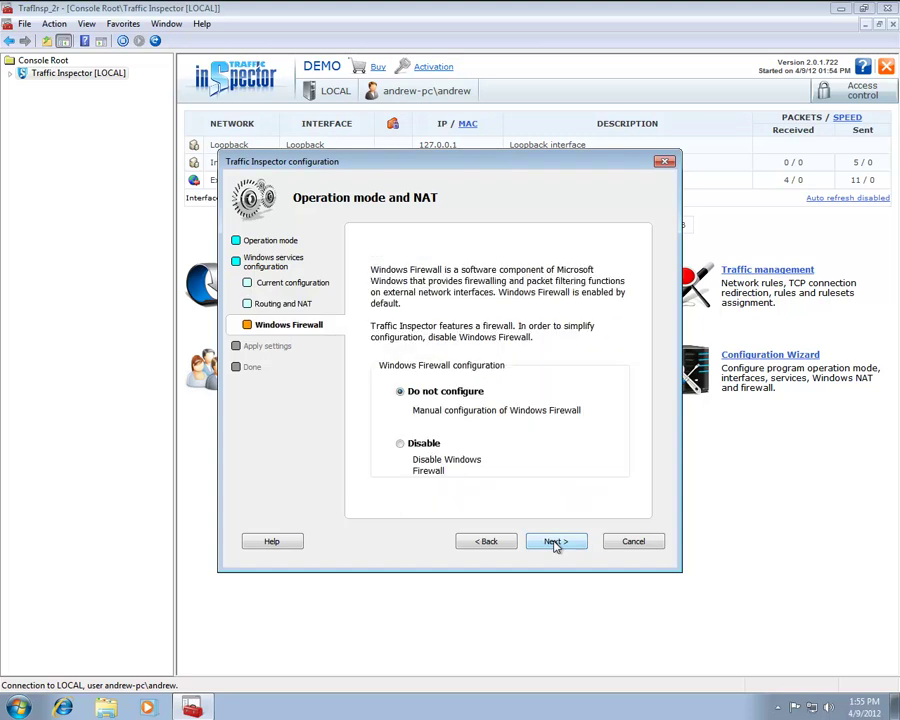
{"action": "left_click", "coordinate": [556, 542]}
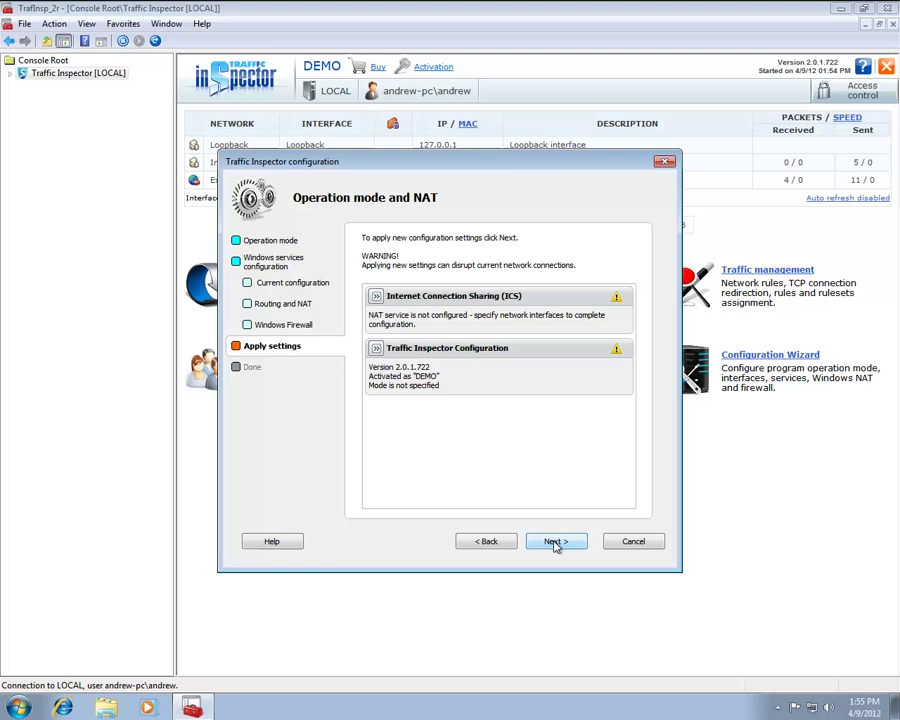
{"action": "left_click", "coordinate": [556, 542]}
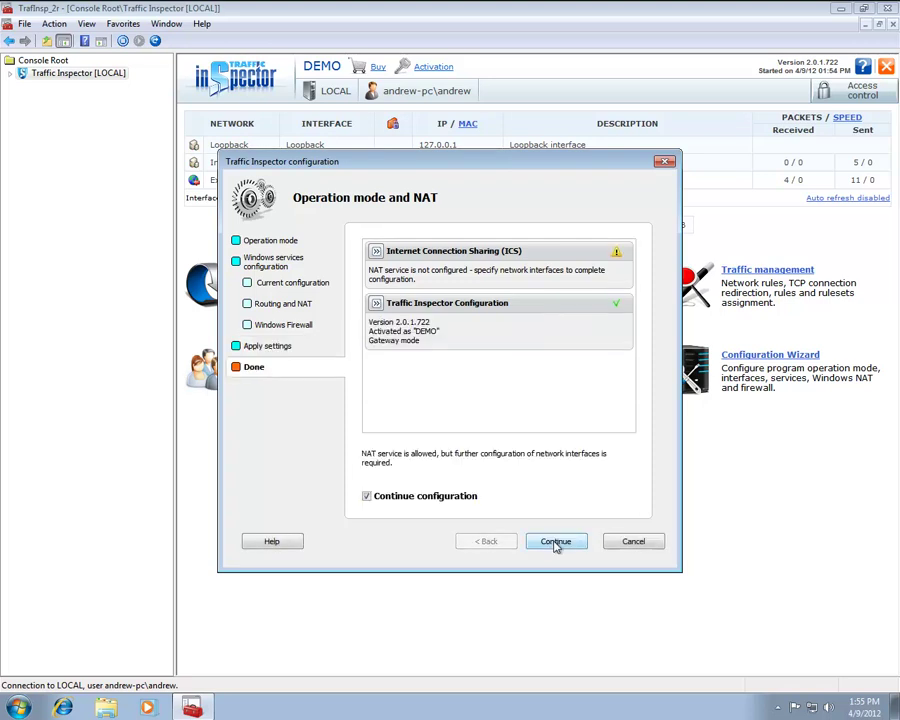
Step: Keep the default services, Internal and External interfaces, and the firewall on External, then tick Internal and External for NAT
{"action": "left_click", "coordinate": [556, 542]}
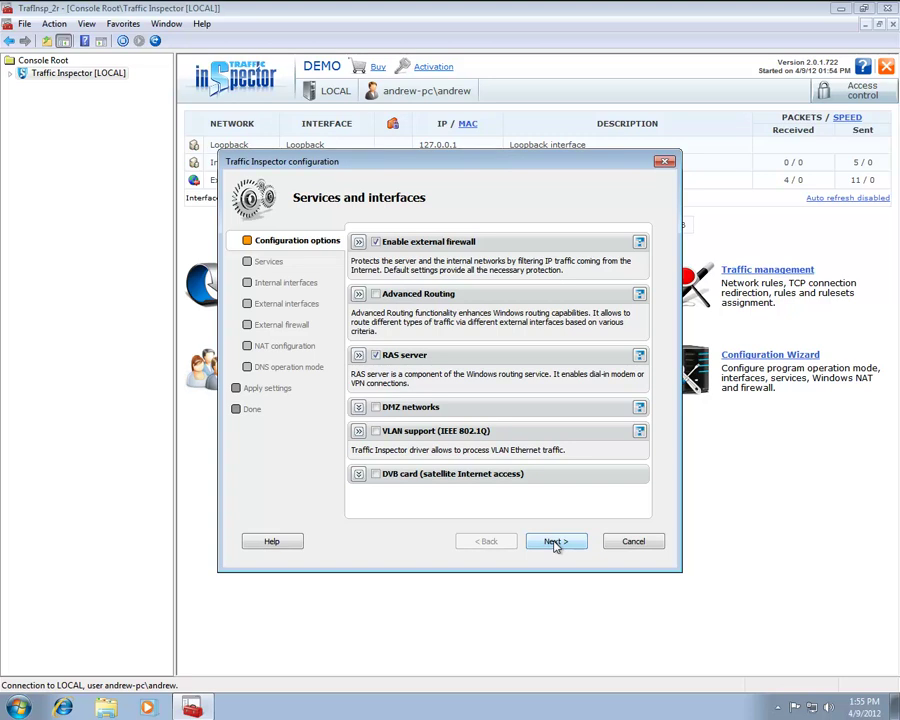
{"action": "left_click", "coordinate": [557, 546]}
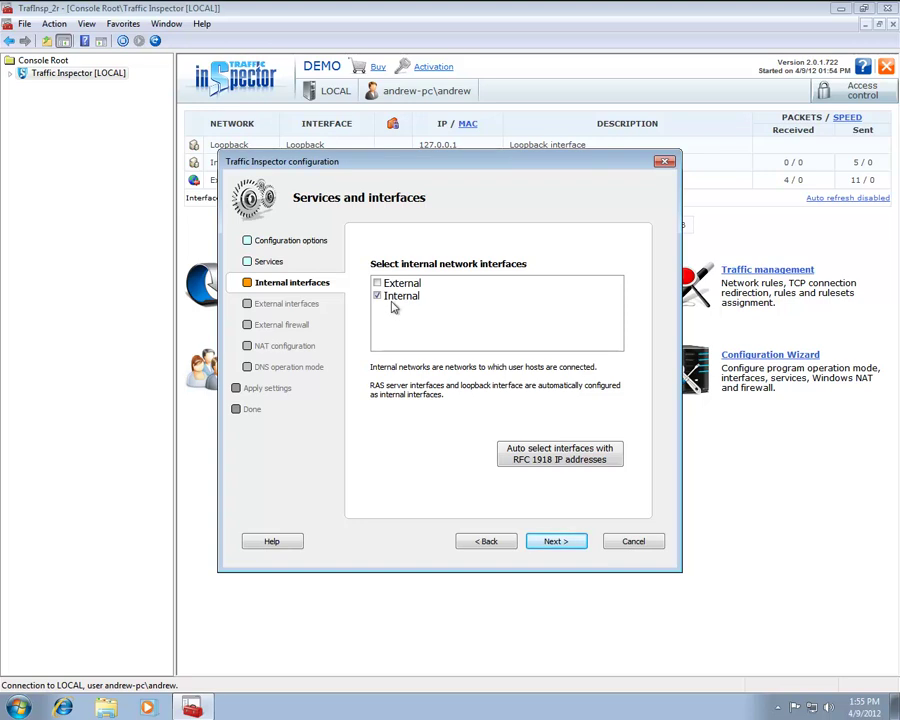
{"action": "left_click", "coordinate": [560, 548]}
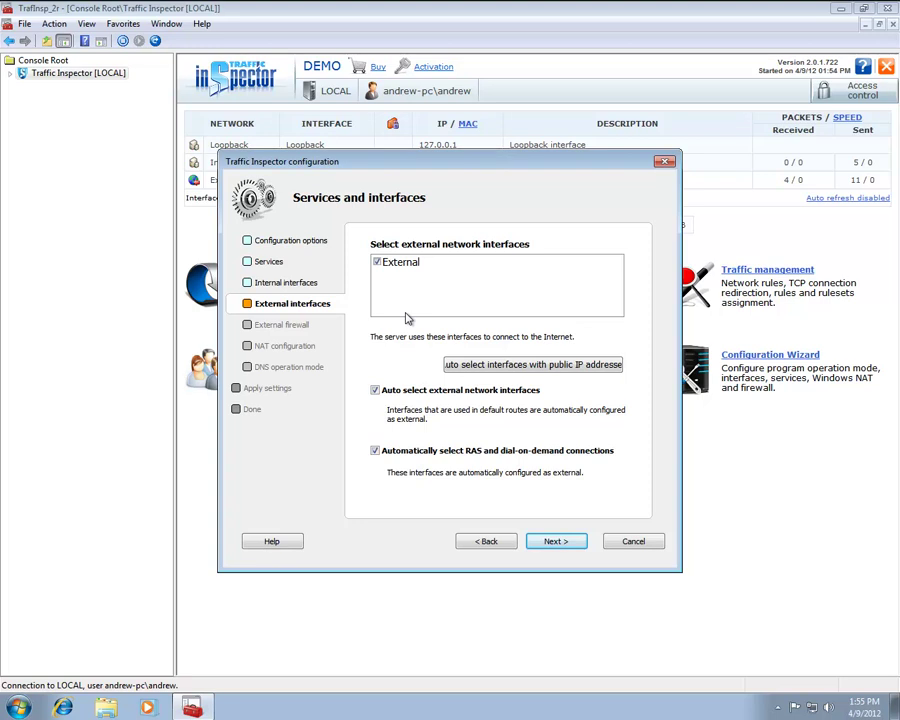
{"action": "left_click", "coordinate": [550, 541]}
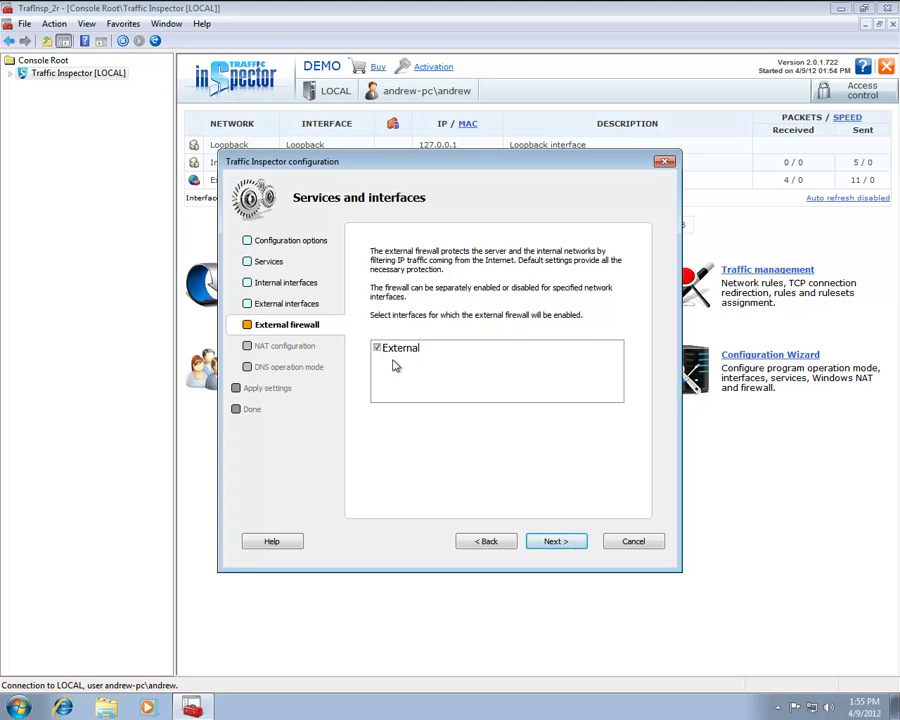
{"action": "left_click", "coordinate": [555, 542]}
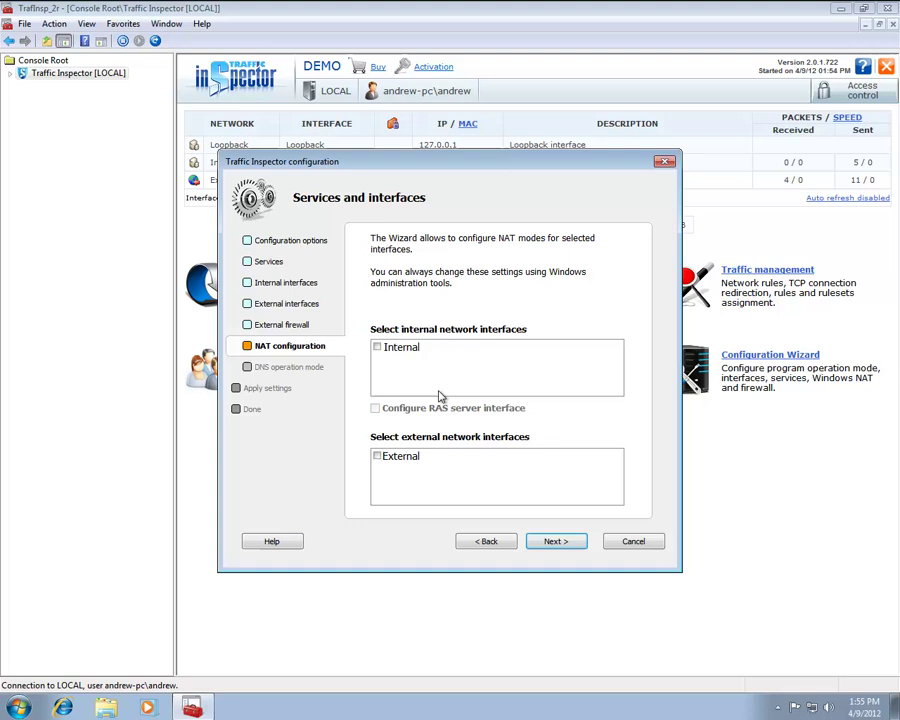
{"action": "left_click", "coordinate": [392, 352]}
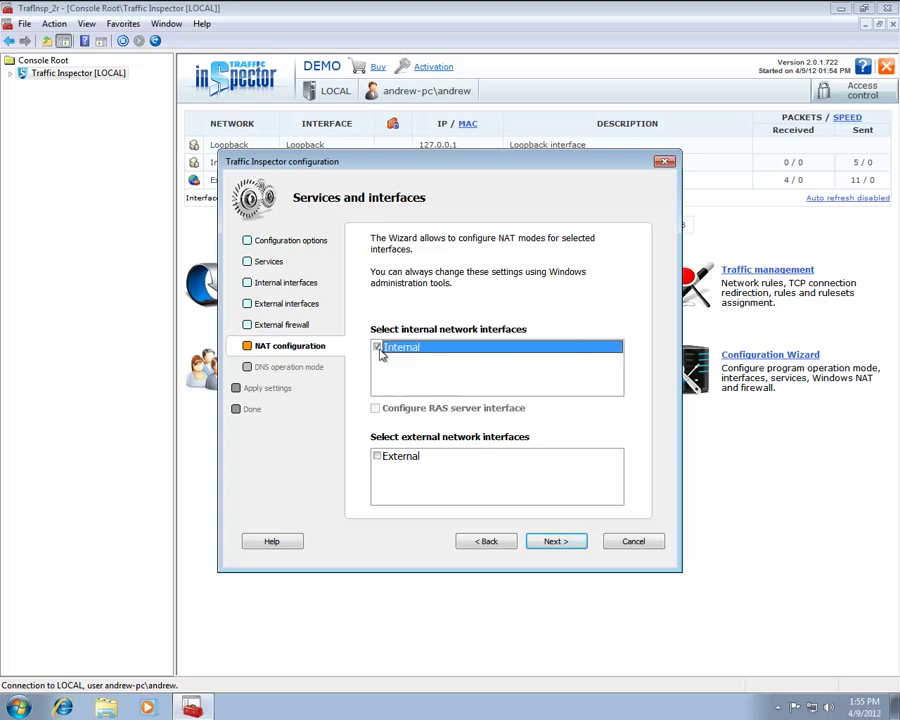
{"action": "left_click", "coordinate": [378, 457]}
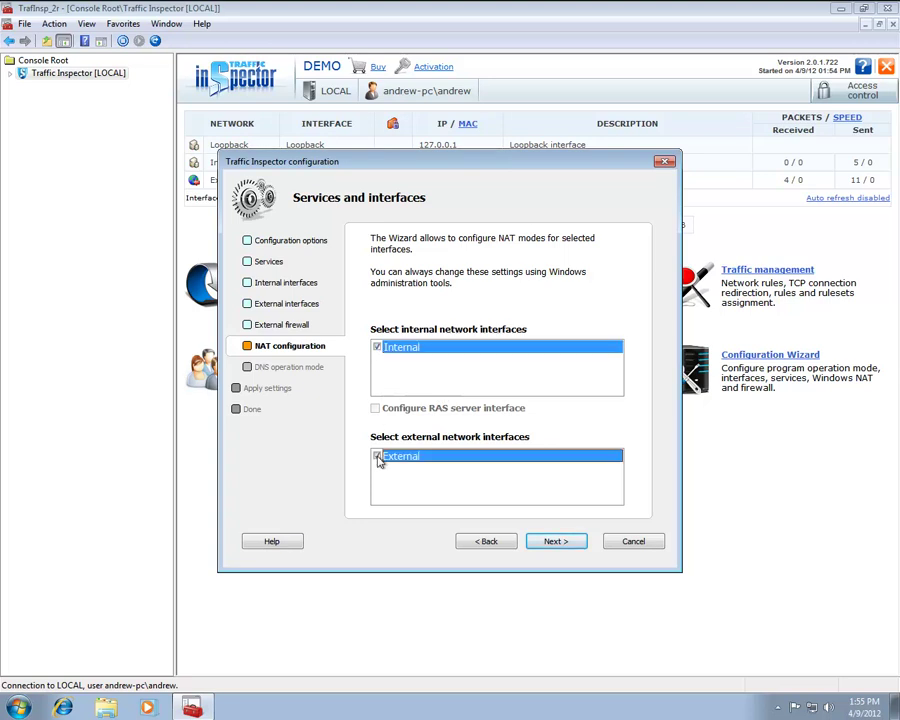
Step: Keep Normal DNS mode, apply the ICS NAT settings, and close the finished wizard
{"action": "left_click", "coordinate": [549, 542]}
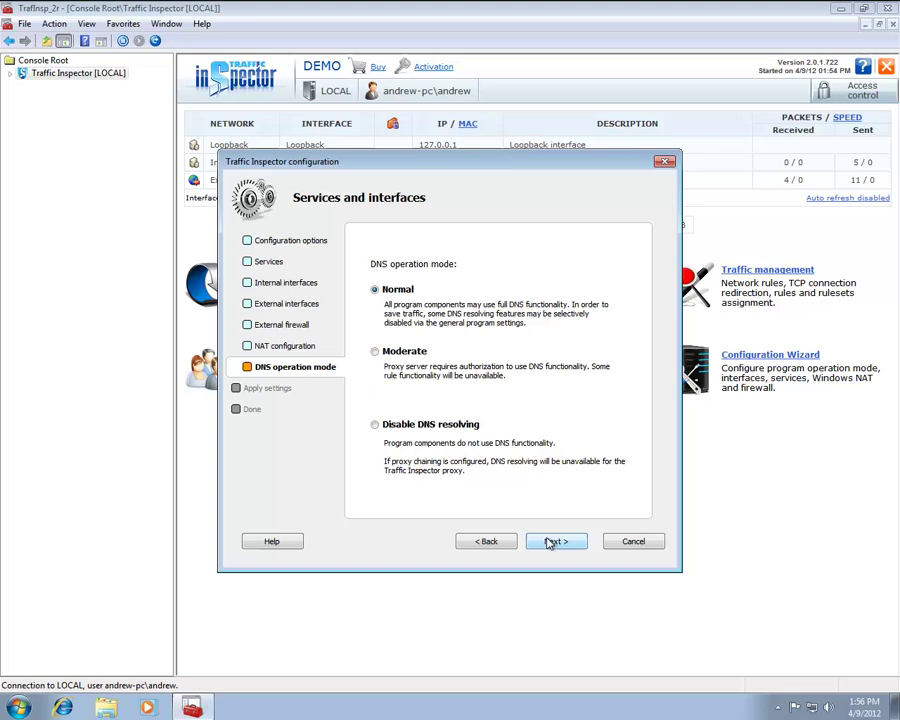
{"action": "left_click", "coordinate": [549, 542]}
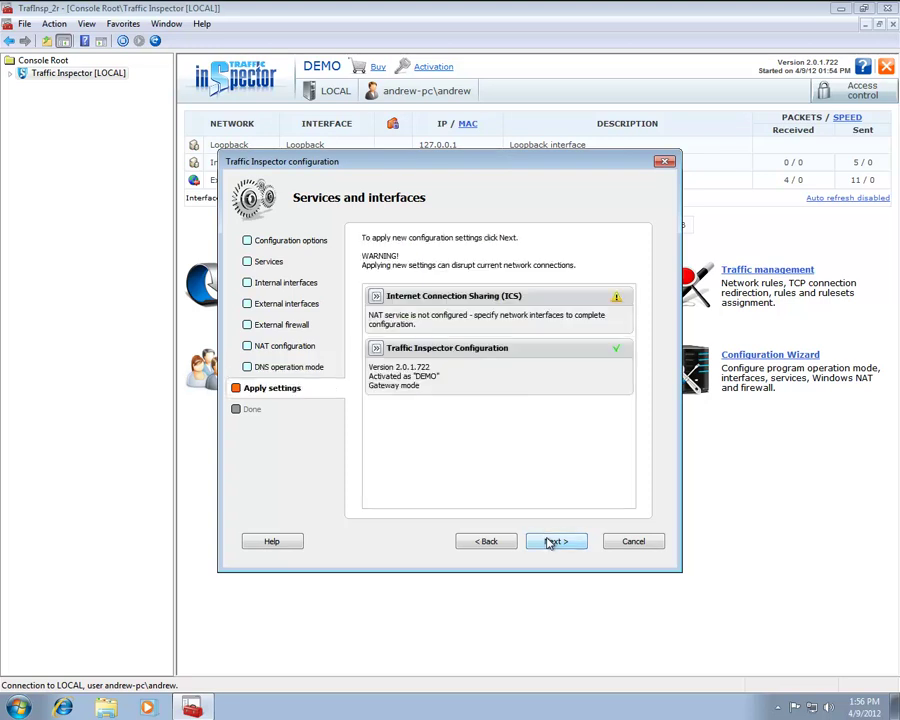
{"action": "left_click", "coordinate": [549, 542]}
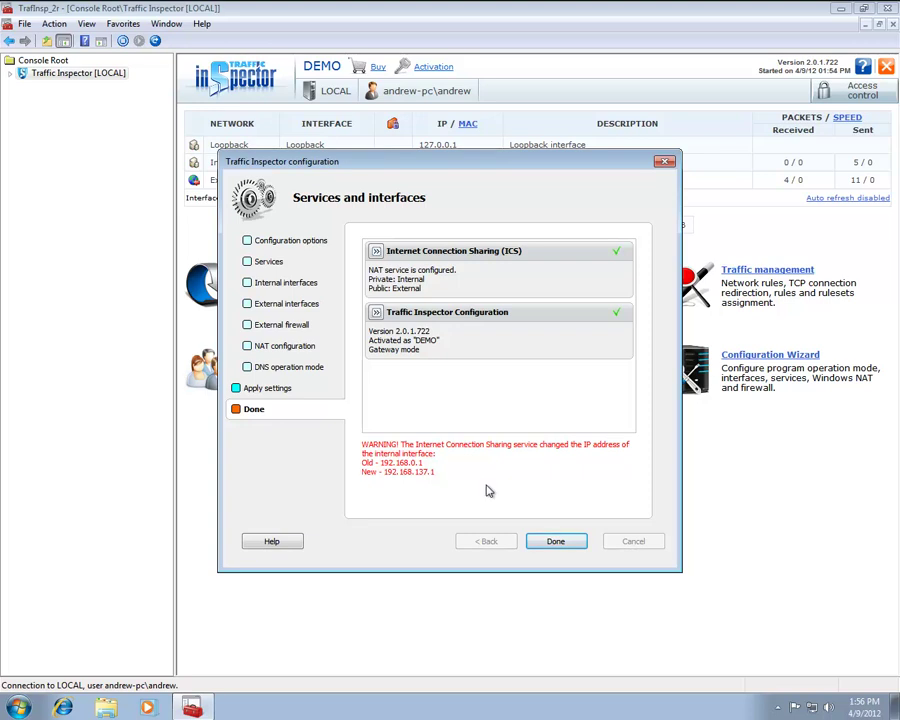
{"action": "left_click", "coordinate": [555, 542]}
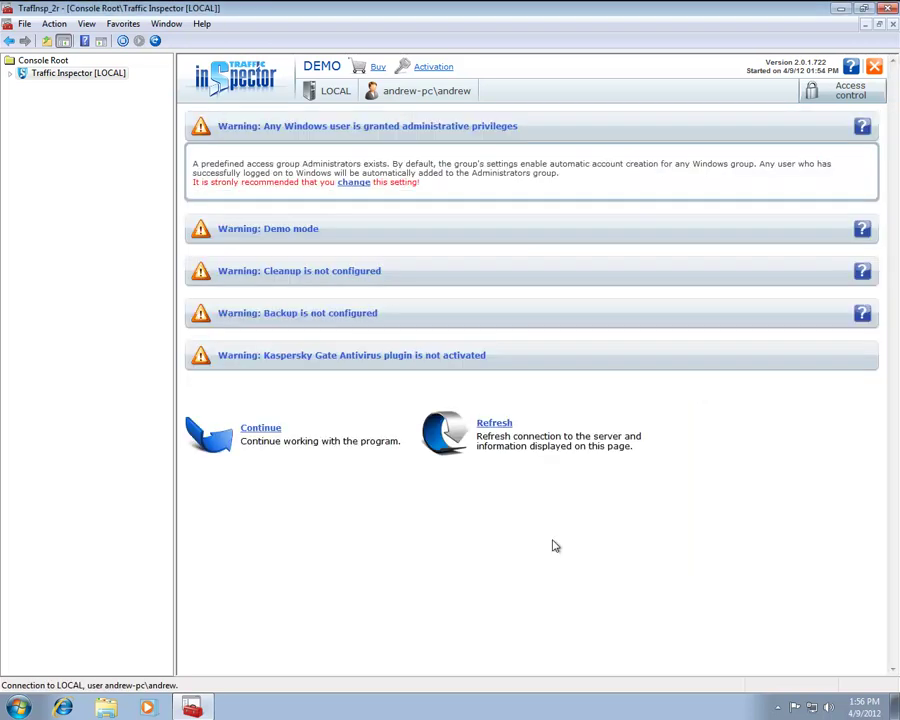
Step: Return to the dashboard and expand Traffic Inspector [LOCAL] and User management in the tree
{"action": "left_click", "coordinate": [258, 433]}
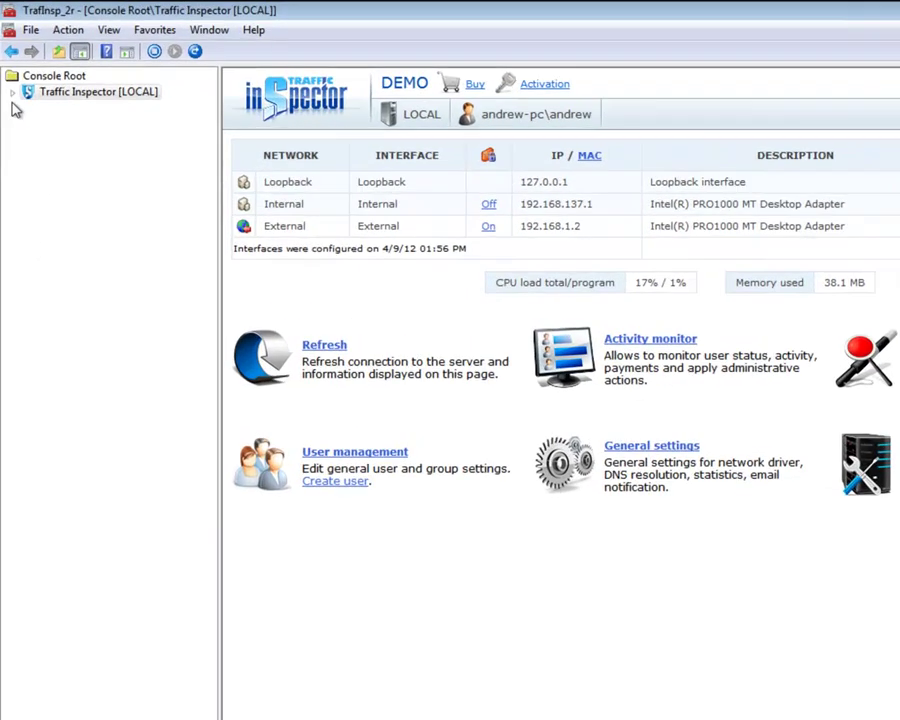
{"action": "left_click", "coordinate": [10, 77]}
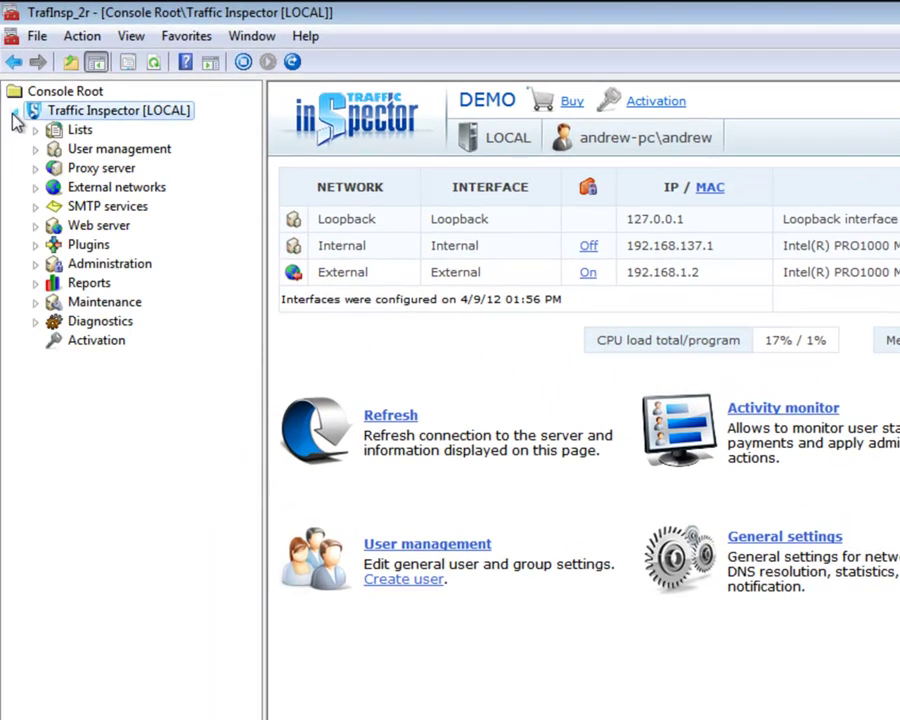
{"action": "left_click", "coordinate": [35, 149]}
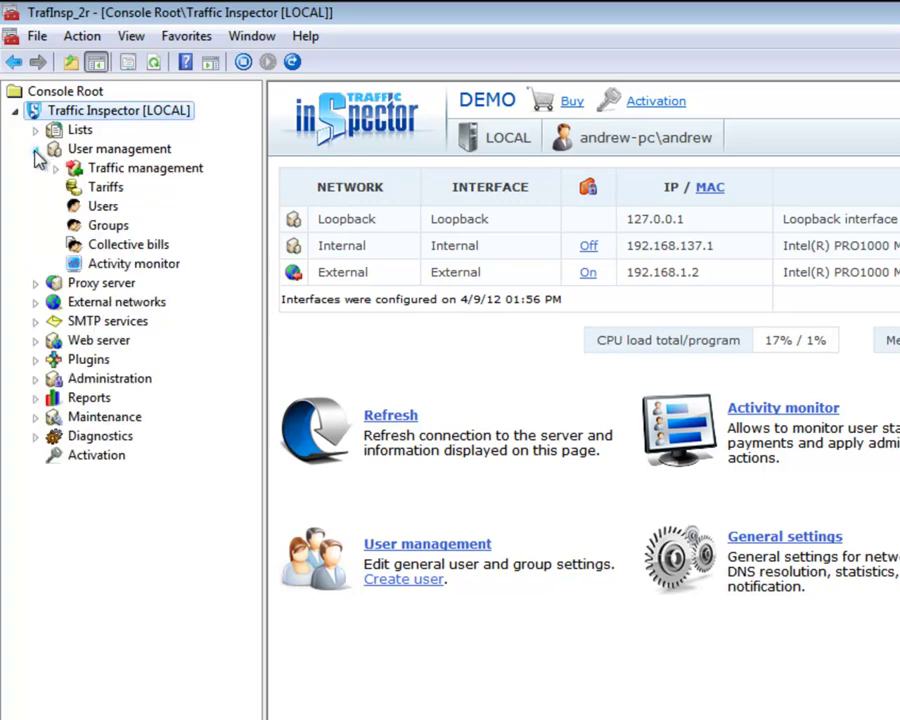
Step: Add a LAN user from the Users list, identified by IP address 192.168.137.2
{"action": "left_click", "coordinate": [97, 212]}
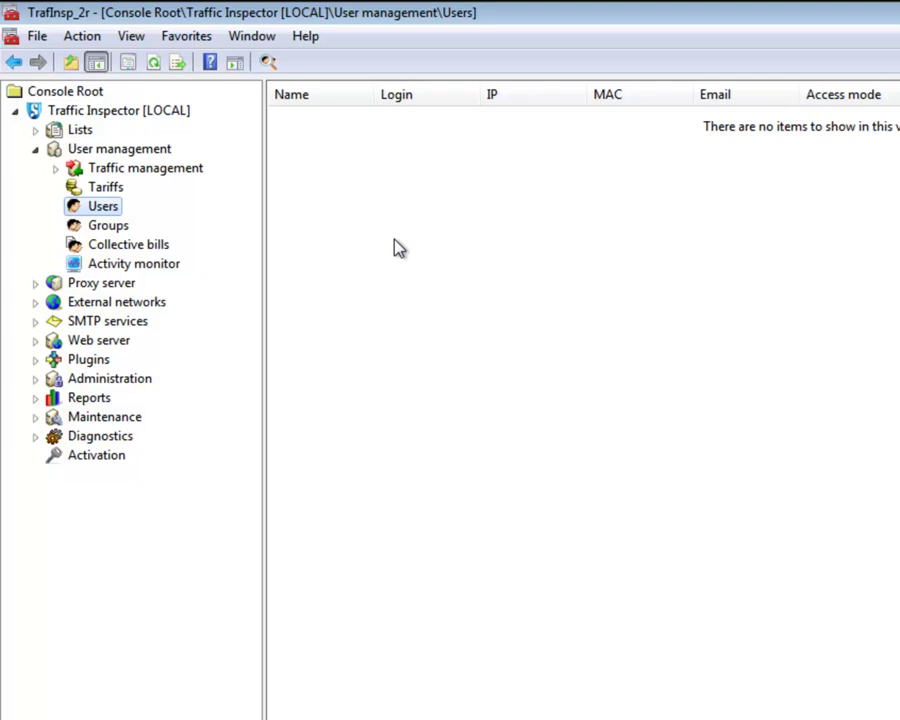
{"action": "right_click", "coordinate": [396, 243]}
{"action": "left_click", "coordinate": [416, 253]}
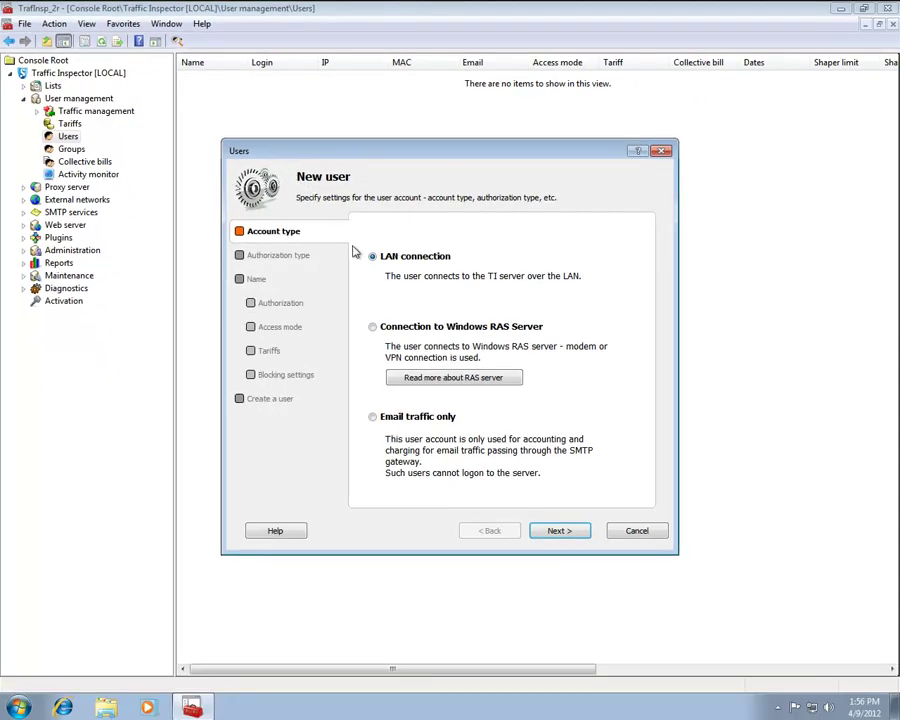
{"action": "left_click", "coordinate": [554, 528]}
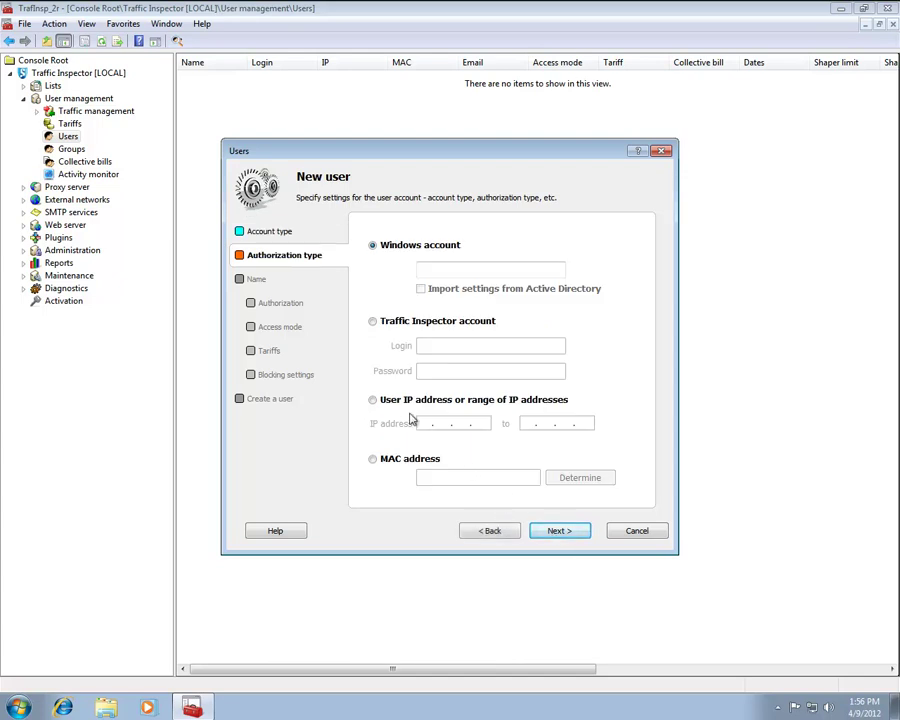
{"action": "left_click", "coordinate": [373, 400]}
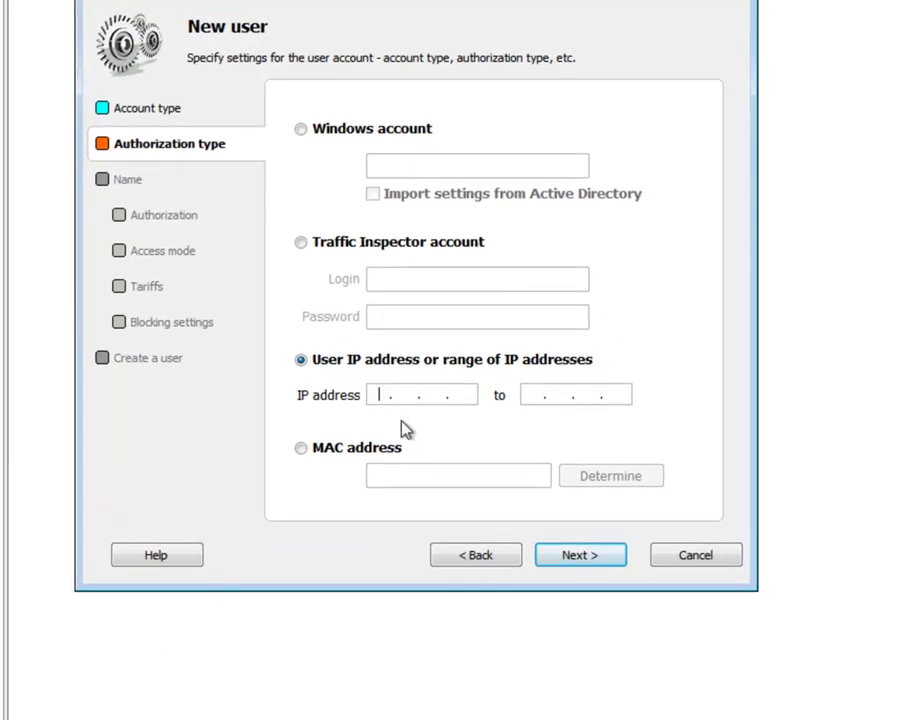
{"action": "type", "text": "192. 168. 137. 2"}
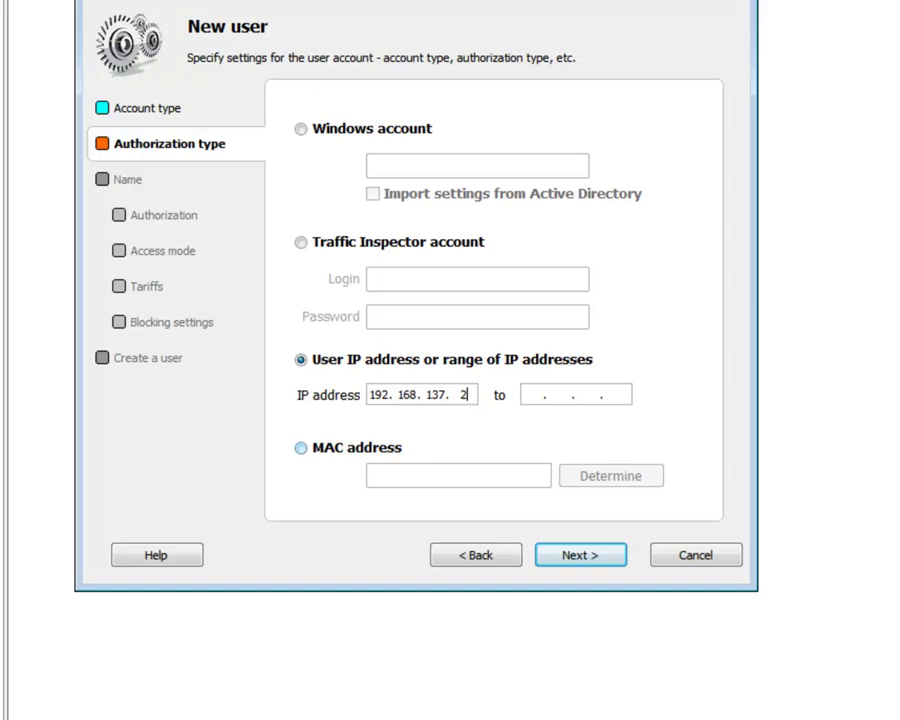
Step: Give the user Unlimited access, keep default tariffs and blocking, and uncheck 'Create another user'
{"action": "left_click", "coordinate": [563, 532]}
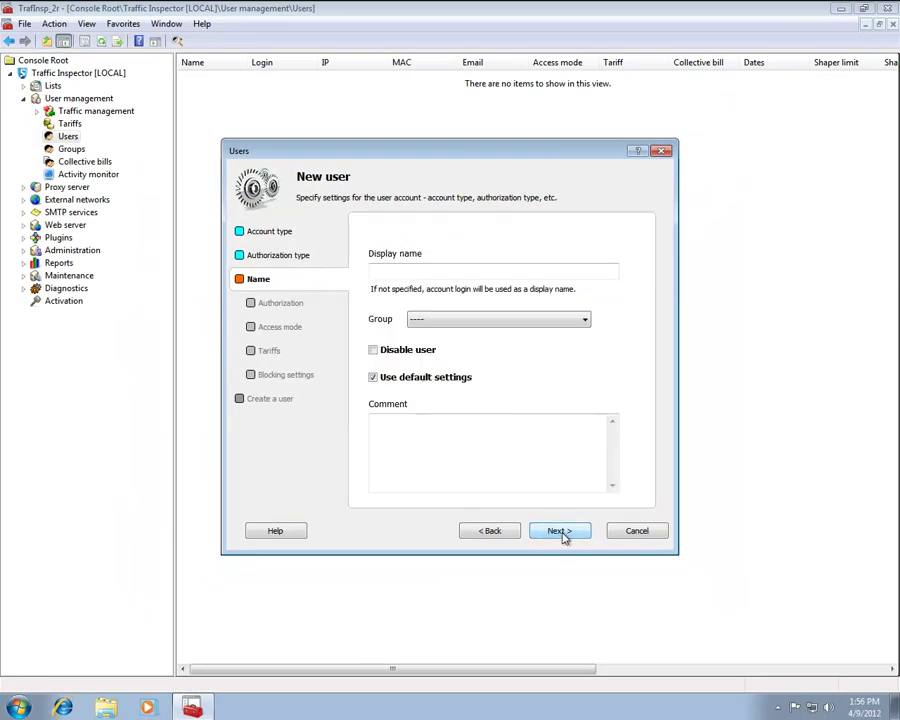
{"action": "left_click", "coordinate": [563, 534]}
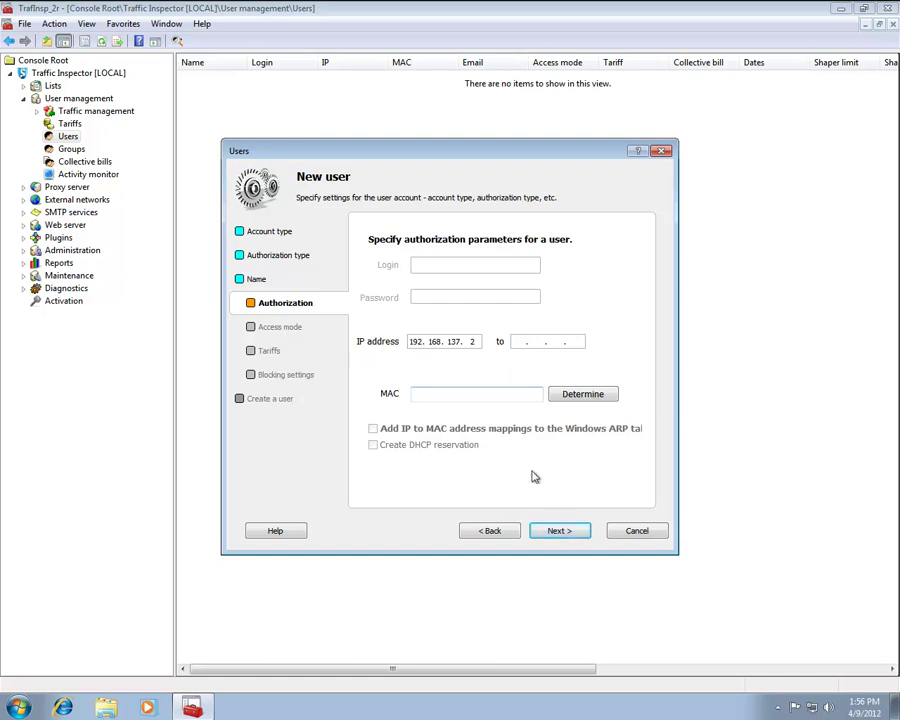
{"action": "left_click", "coordinate": [562, 530]}
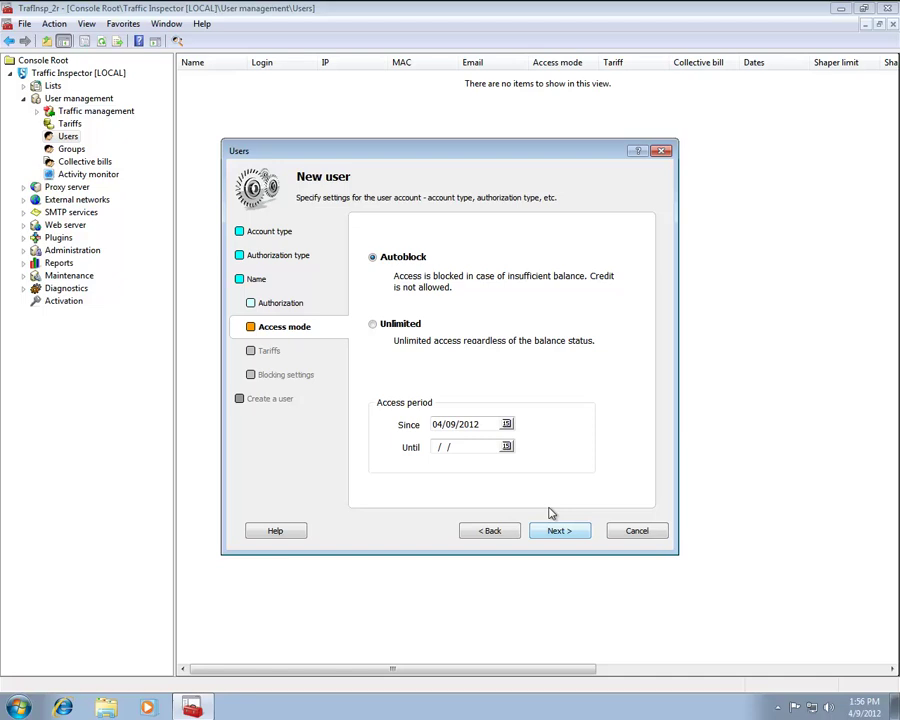
{"action": "left_click", "coordinate": [388, 327]}
{"action": "left_click", "coordinate": [553, 533]}
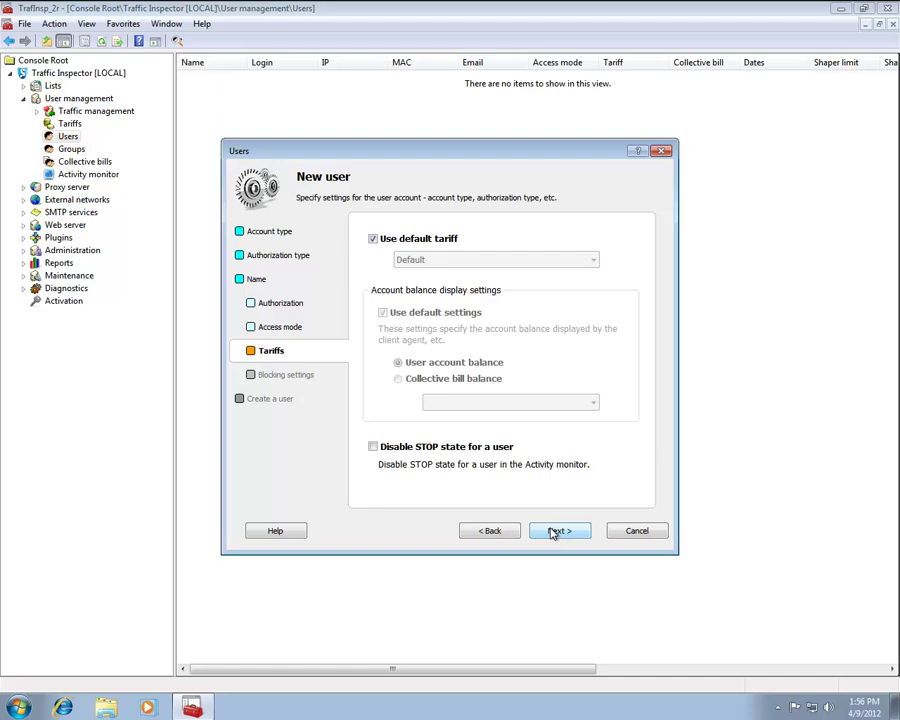
{"action": "left_click", "coordinate": [553, 533]}
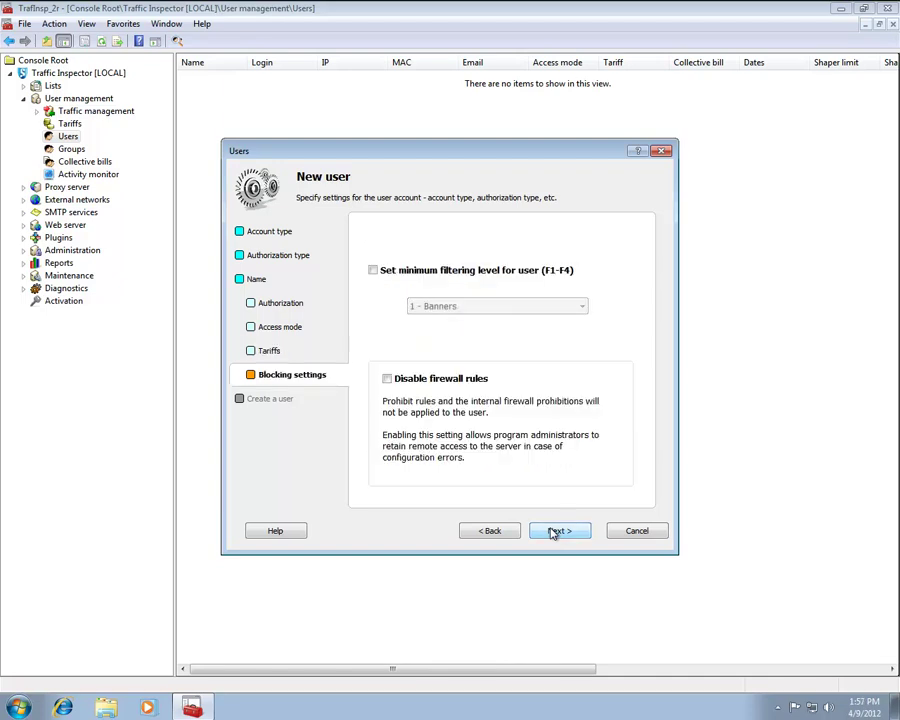
{"action": "left_click", "coordinate": [553, 533]}
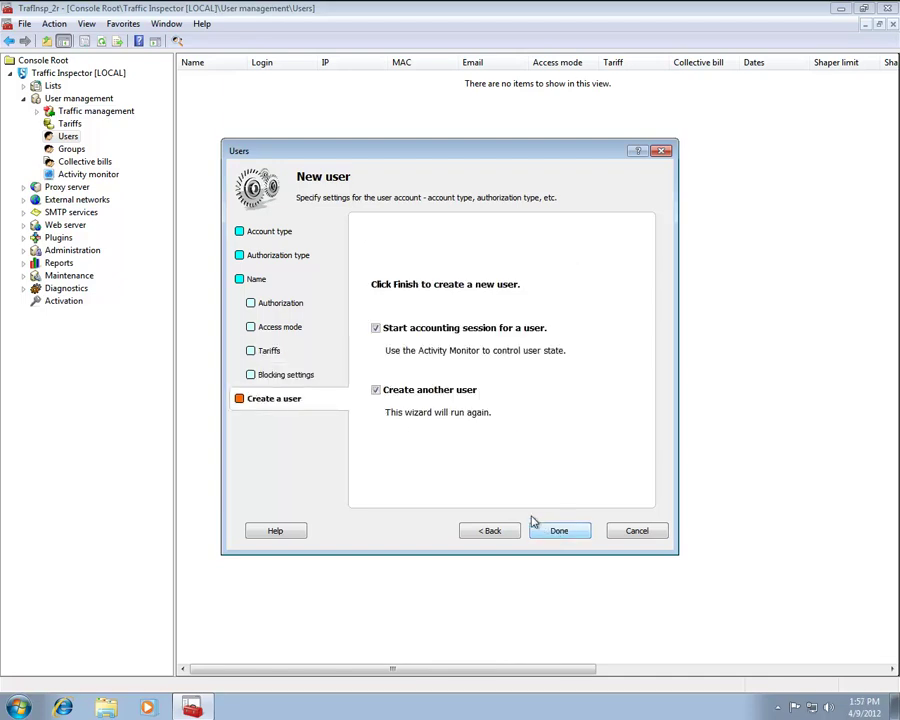
{"action": "left_click", "coordinate": [409, 393]}
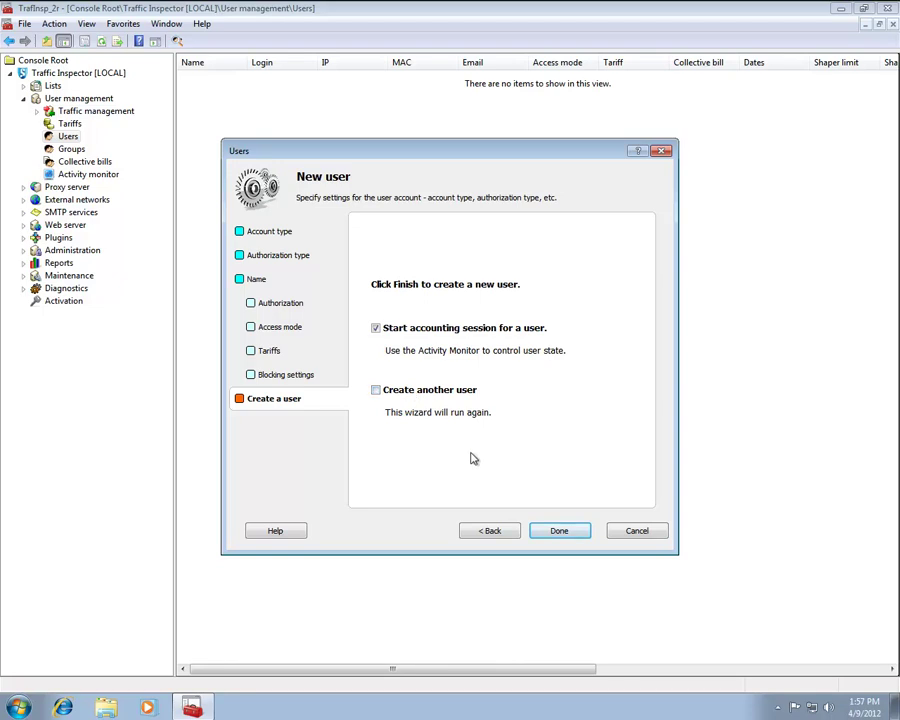
Step: Finish creating the 192.168.137.2 user, then open Control Panel from the client's Start menu
{"action": "left_click", "coordinate": [560, 538]}
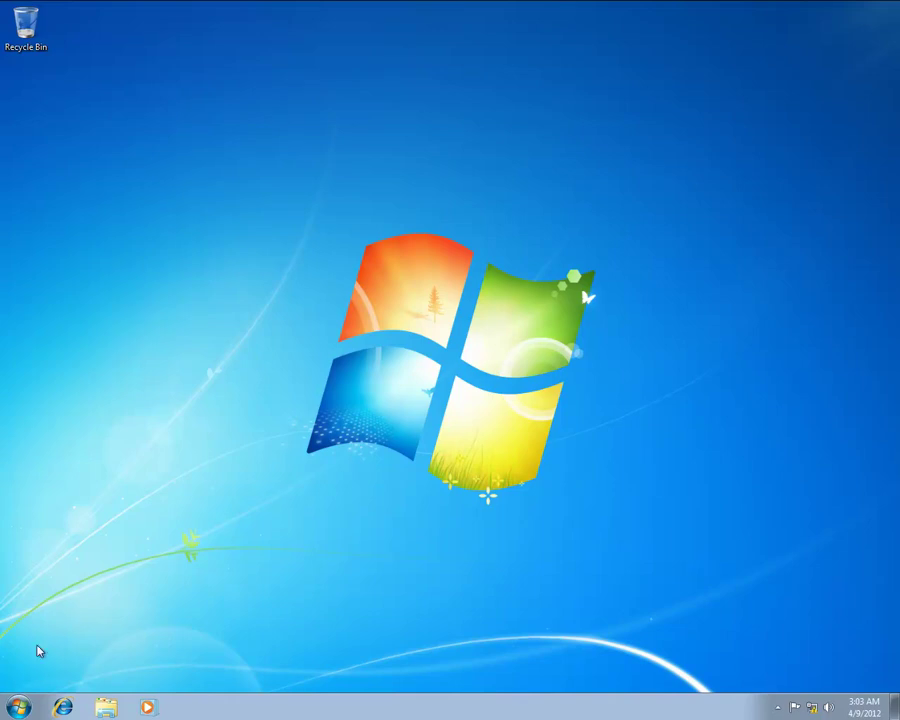
{"action": "left_click", "coordinate": [18, 708]}
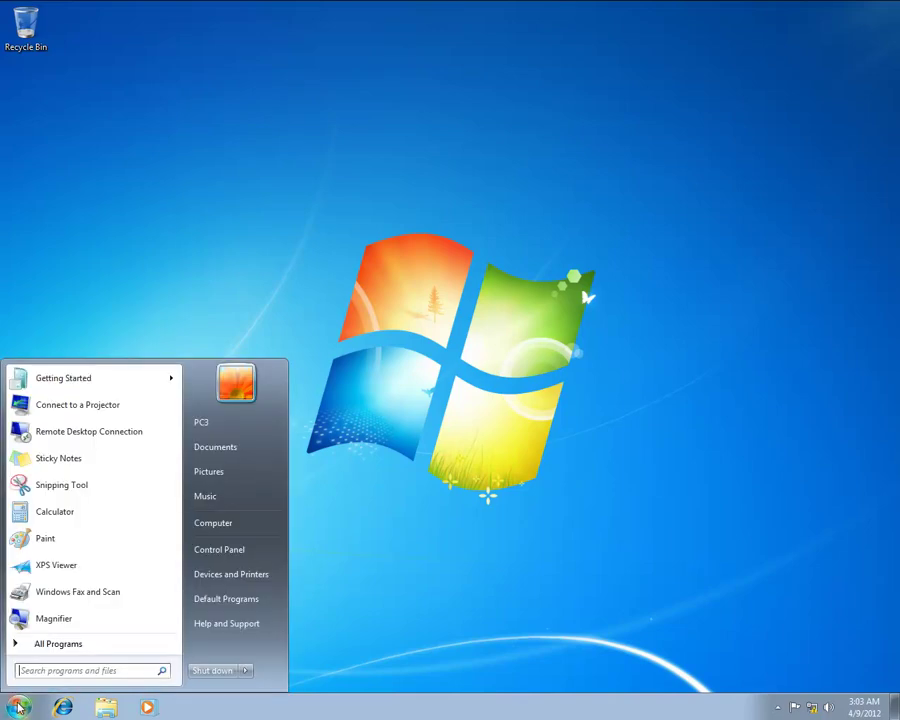
{"action": "left_click", "coordinate": [215, 554]}
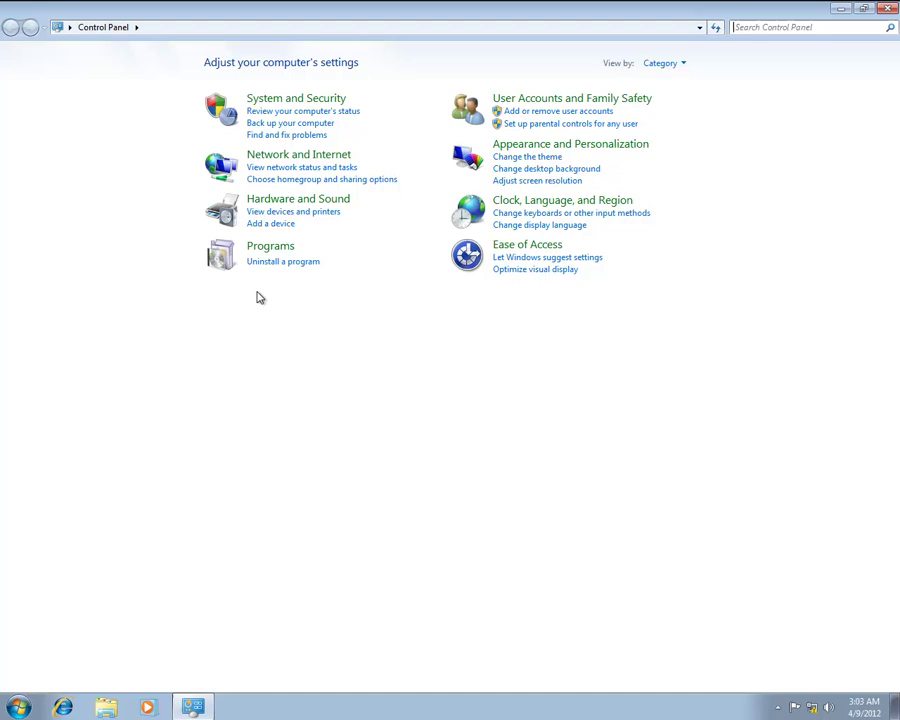
Step: Go through Network and Sharing Center to the adapter list and open Local Area Connection's TCP/IPv4 properties
{"action": "left_click", "coordinate": [272, 162]}
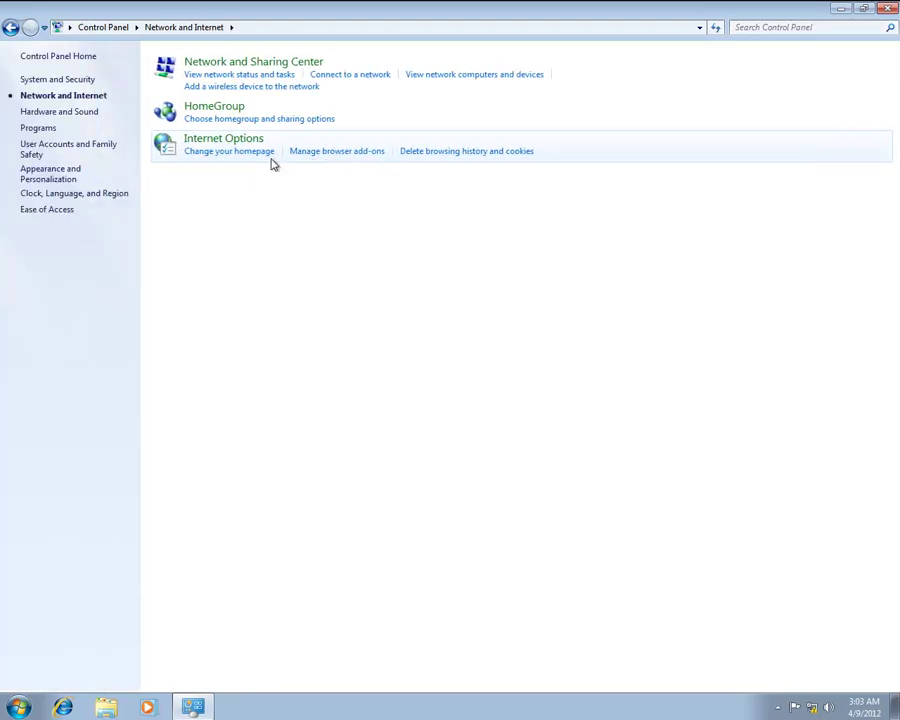
{"action": "left_click", "coordinate": [245, 64]}
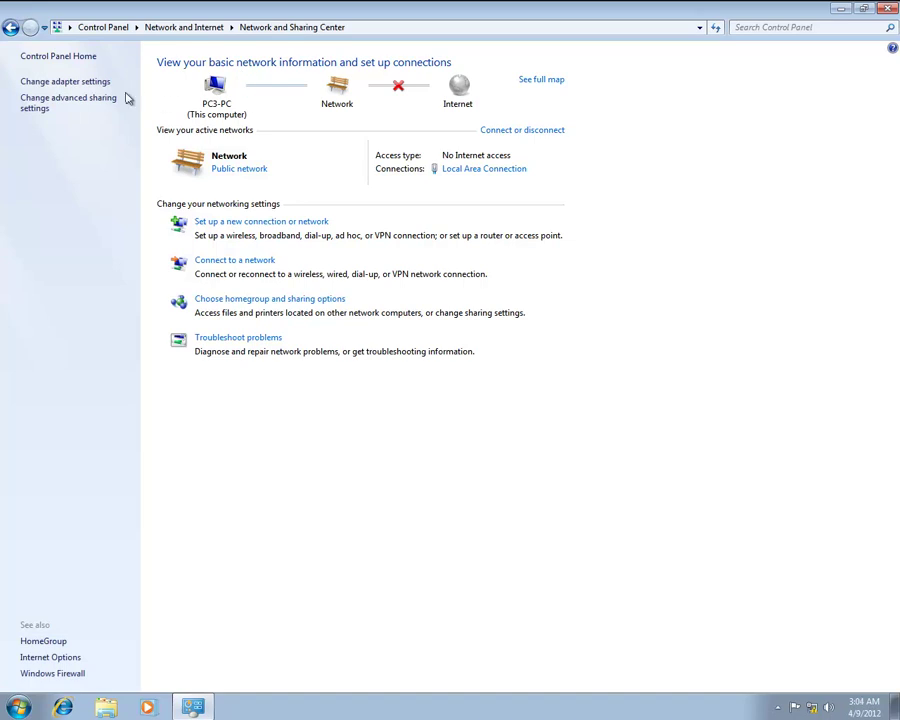
{"action": "left_click", "coordinate": [95, 84]}
{"action": "left_click", "coordinate": [134, 94]}
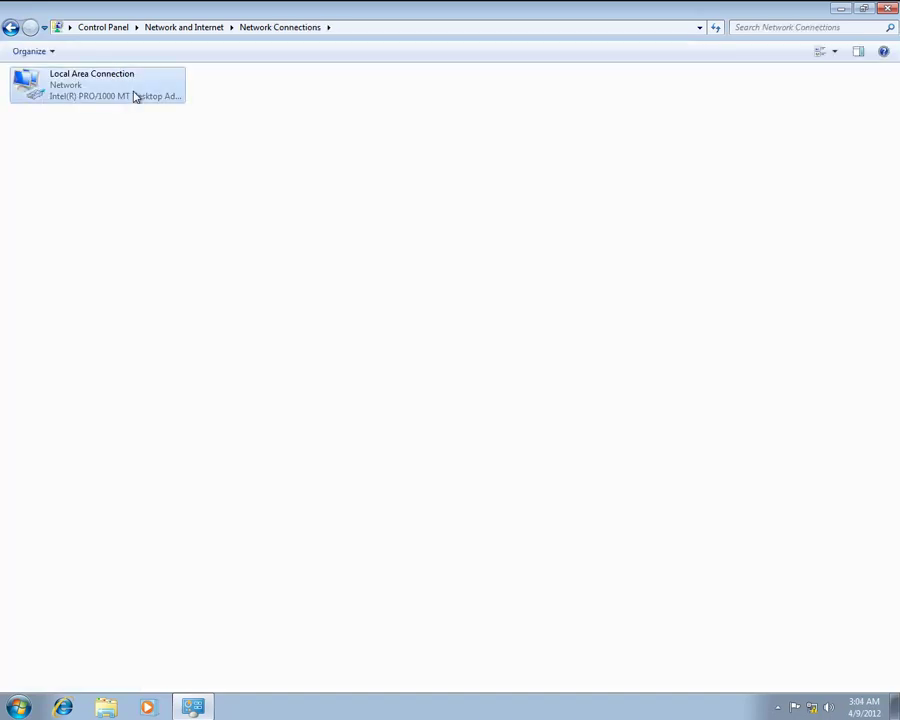
{"action": "right_click", "coordinate": [134, 96]}
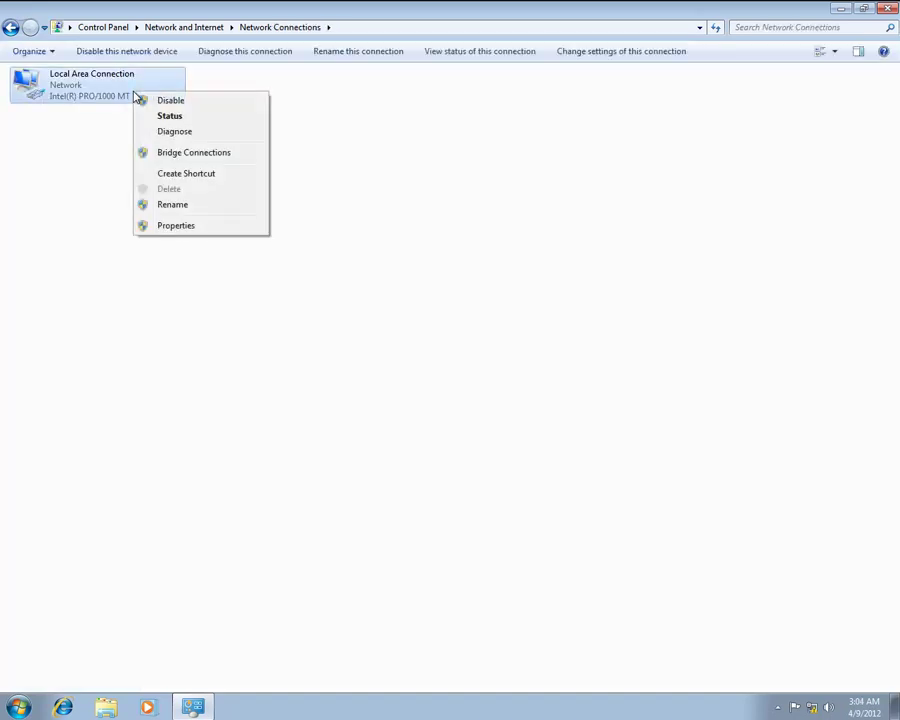
{"action": "left_click", "coordinate": [175, 225]}
{"action": "left_click", "coordinate": [180, 225]}
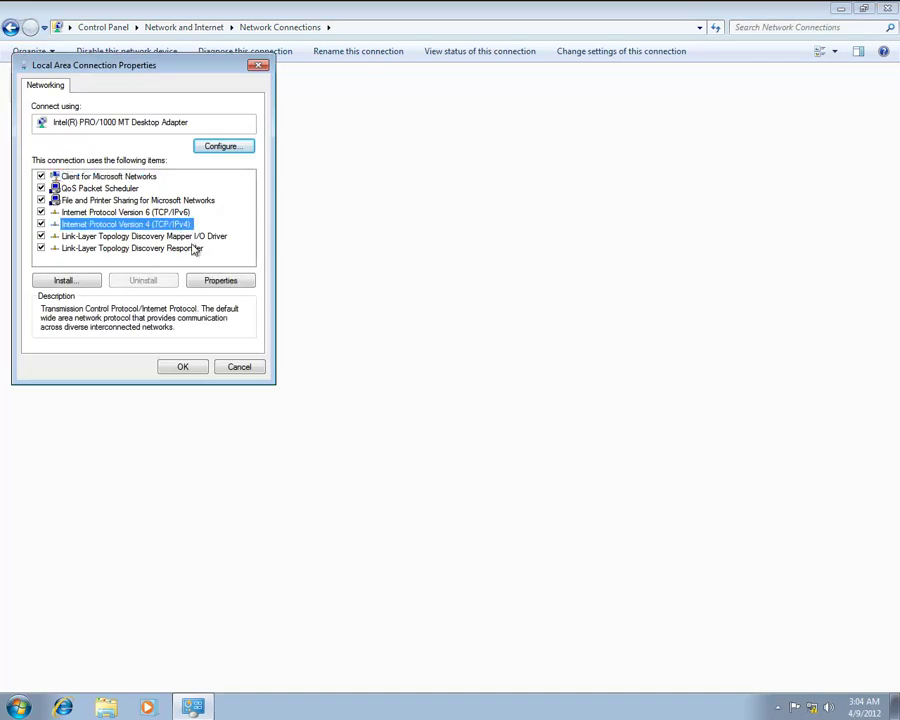
{"action": "left_click", "coordinate": [218, 281]}
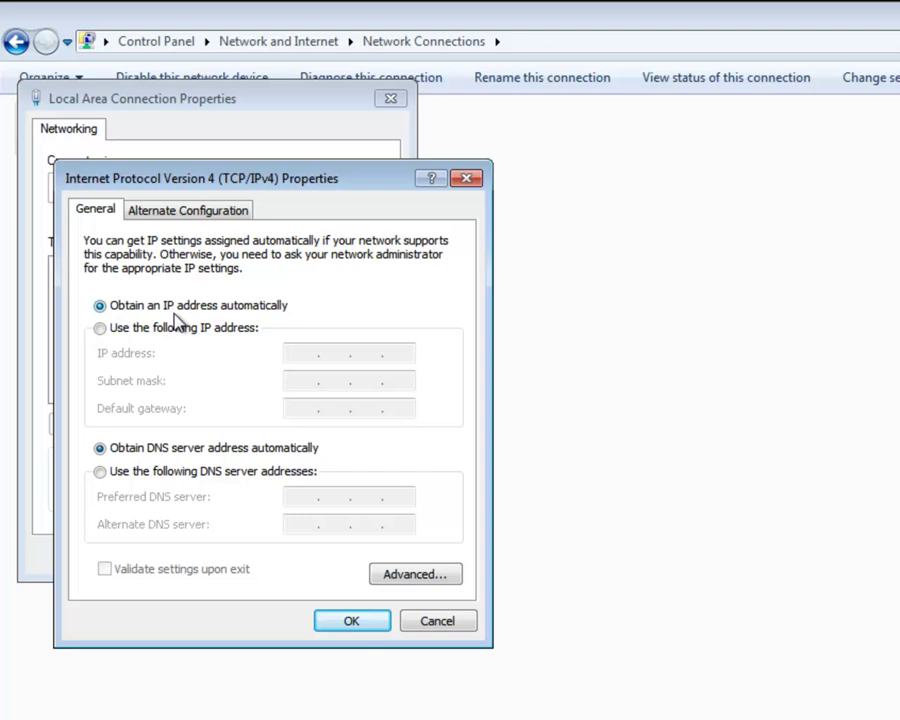
Step: Switch to a static IP 192.168.137.2 with mask 255.255.255.0 and gateway 192.168.137.1
{"action": "left_click", "coordinate": [101, 331]}
{"action": "left_click", "coordinate": [292, 354]}
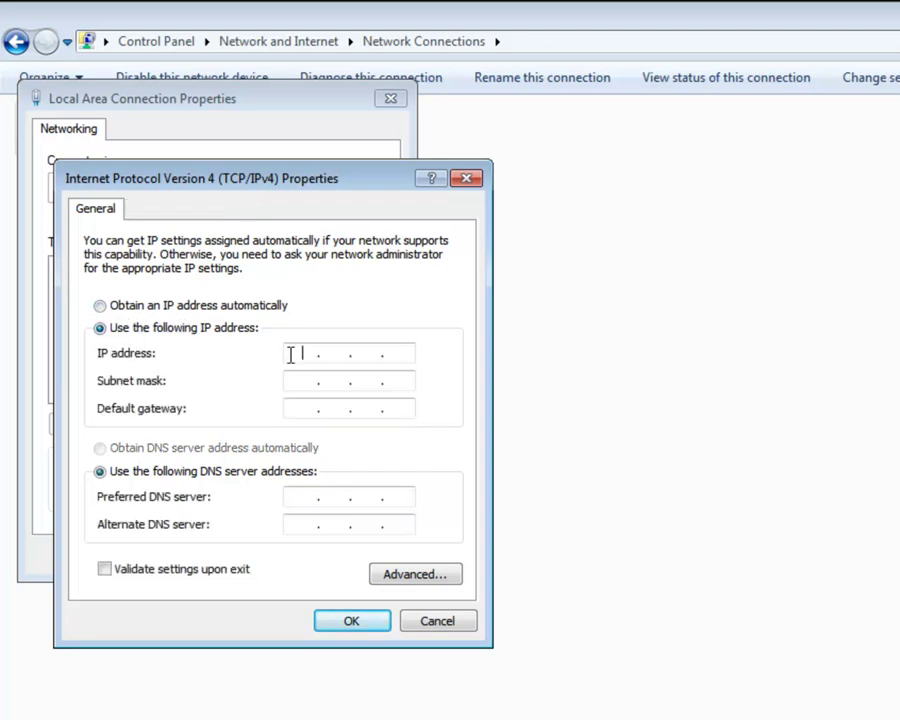
{"action": "type", "text": "192 . 168 . 137 . 2"}
{"action": "key", "text": "Tab"}
{"action": "key", "text": "Tab"}
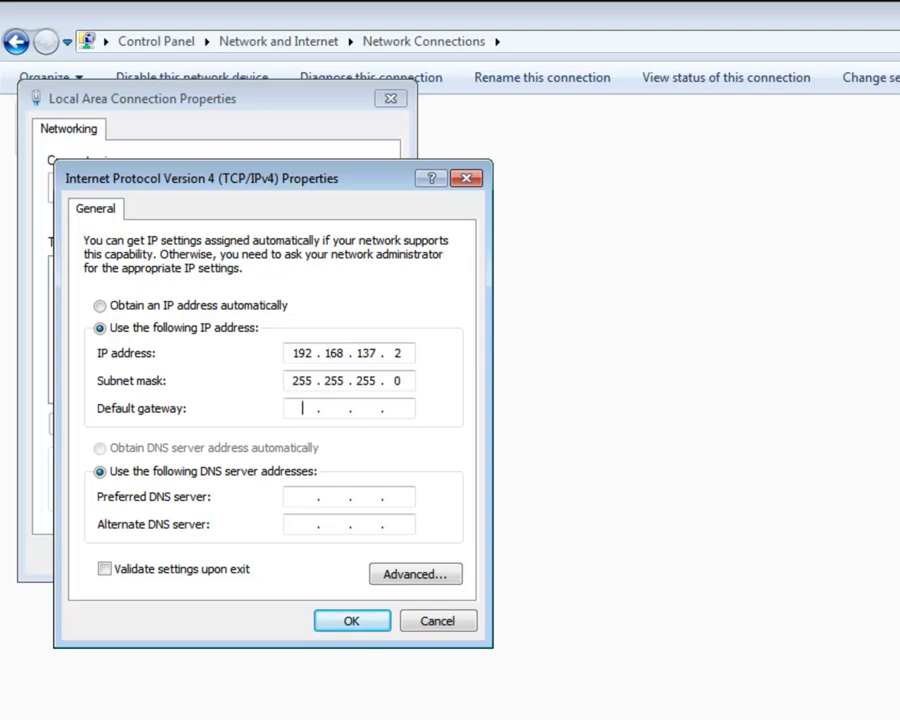
{"action": "type", "text": "192.168.137.1"}
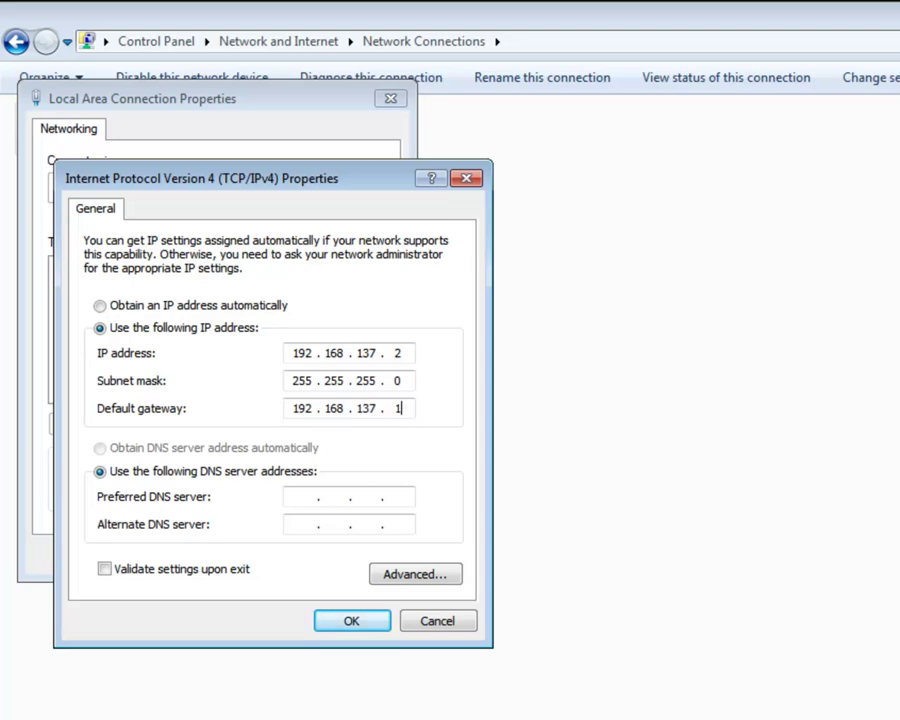
{"action": "key", "text": "Tab"}
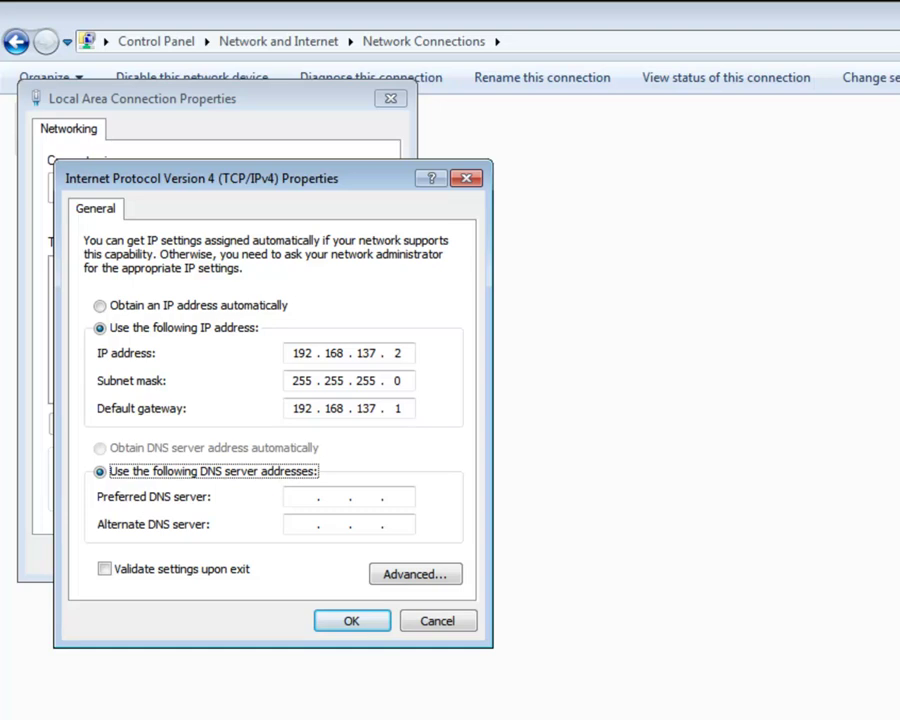
Step: Set preferred DNS to 192.168.137.1 and alternate DNS to 10.1.1.14
{"action": "left_click", "coordinate": [296, 497]}
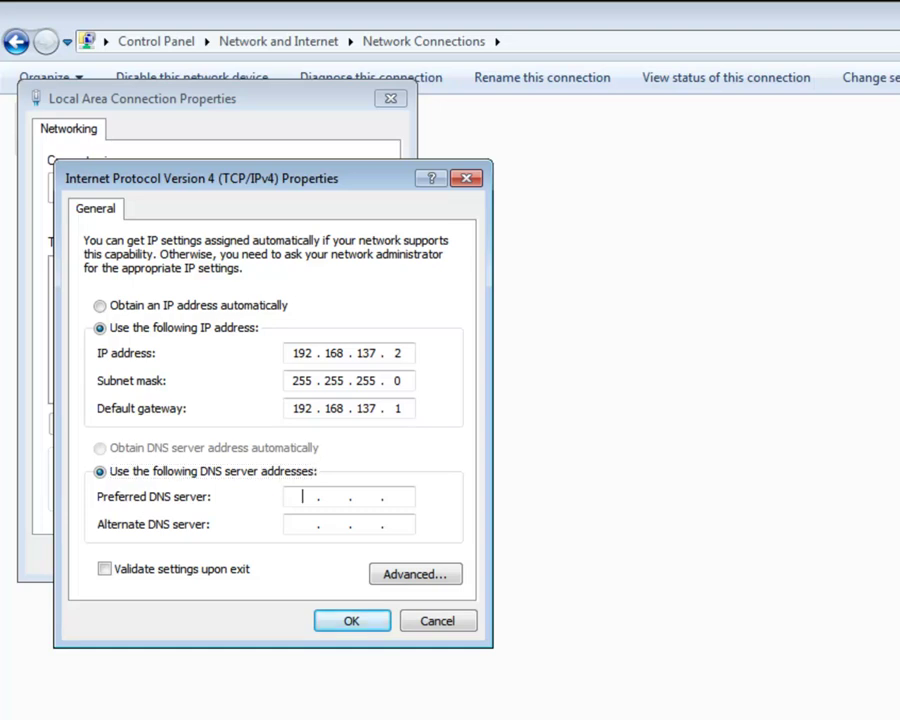
{"action": "type", "text": "192 . 168 . 137 . 1"}
{"action": "key", "text": "Tab"}
{"action": "type", "text": "10 "}
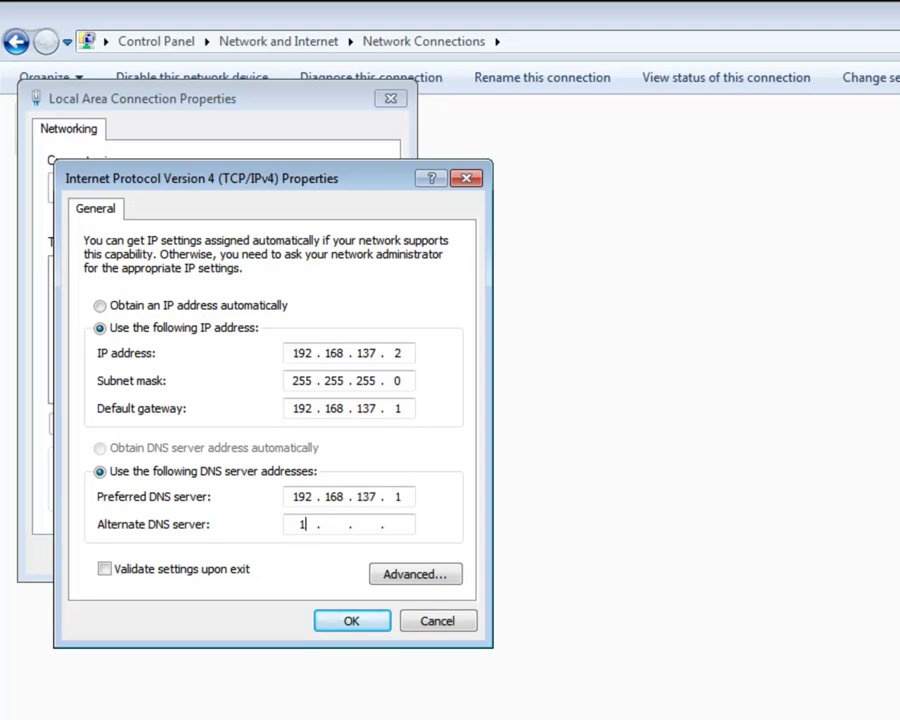
{"action": "type", "text": ". 1 . 1 . 14"}
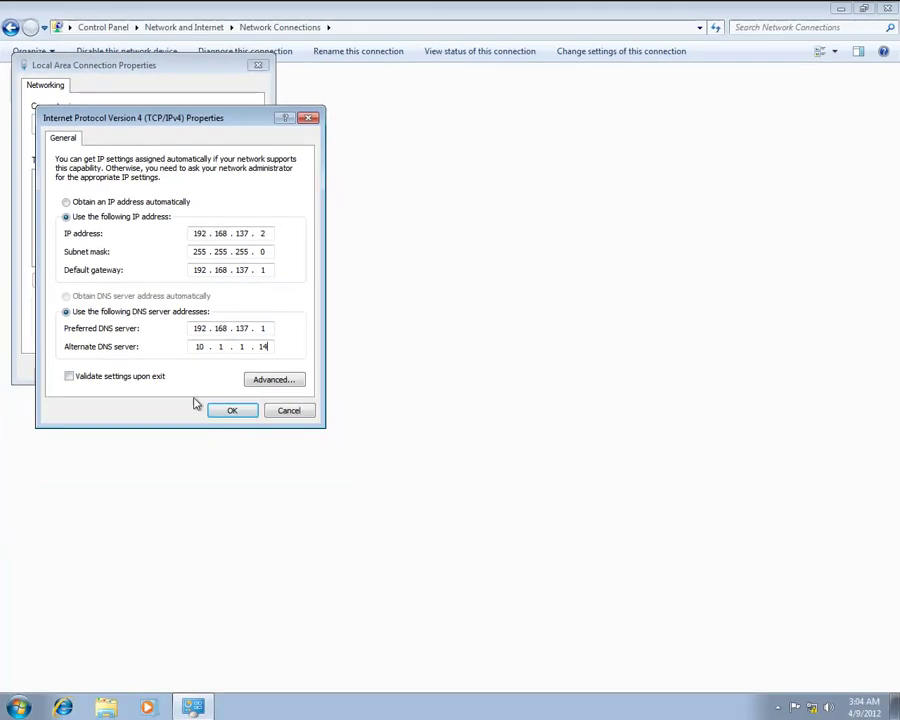
Step: Confirm the IPv4 settings and close the adapter properties and Network Connections windows
{"action": "left_click", "coordinate": [228, 413]}
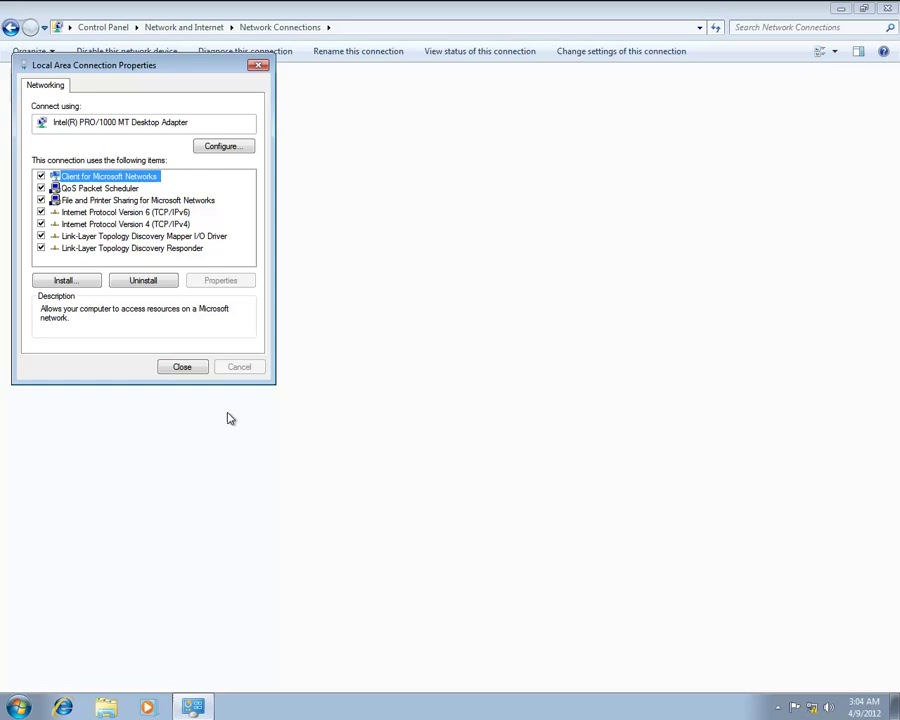
{"action": "left_click", "coordinate": [182, 367]}
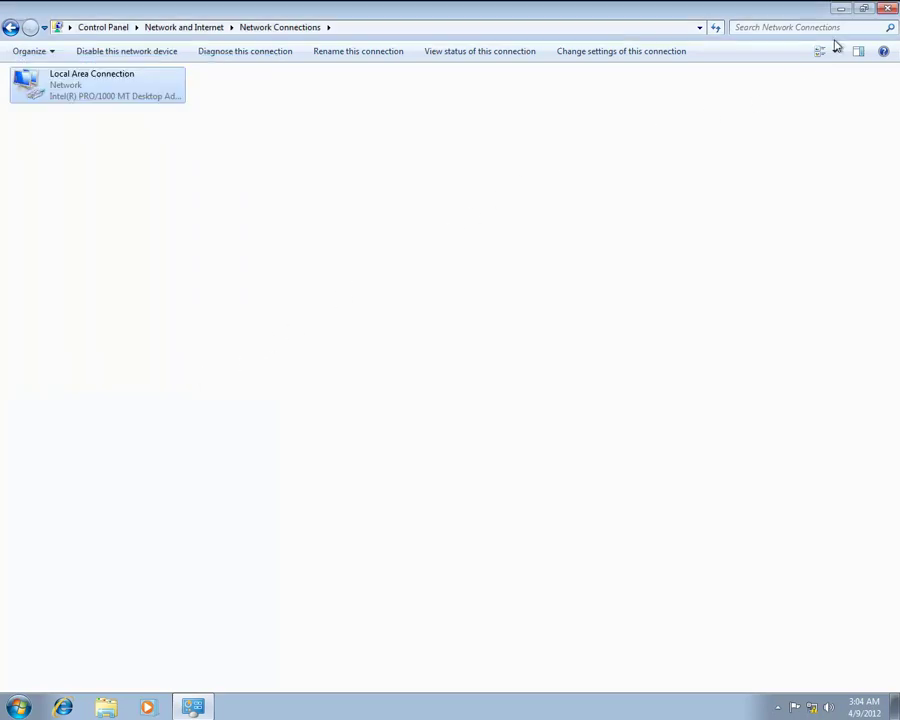
{"action": "left_click", "coordinate": [887, 9]}
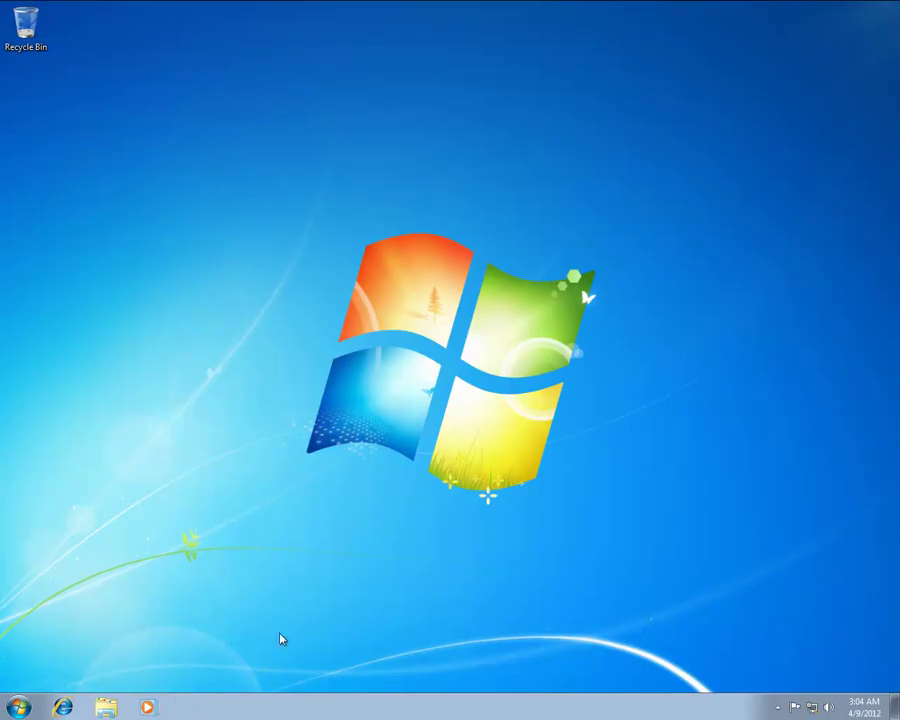
Step: Launch Internet Explorer from the taskbar so it loads trafinsp.com
{"action": "left_click", "coordinate": [70, 710]}
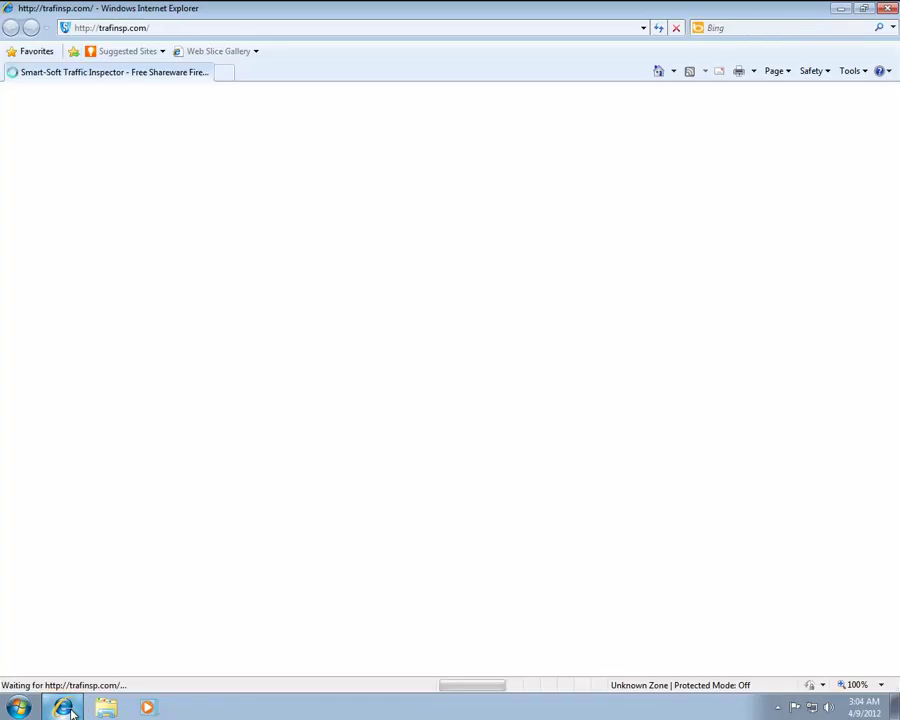